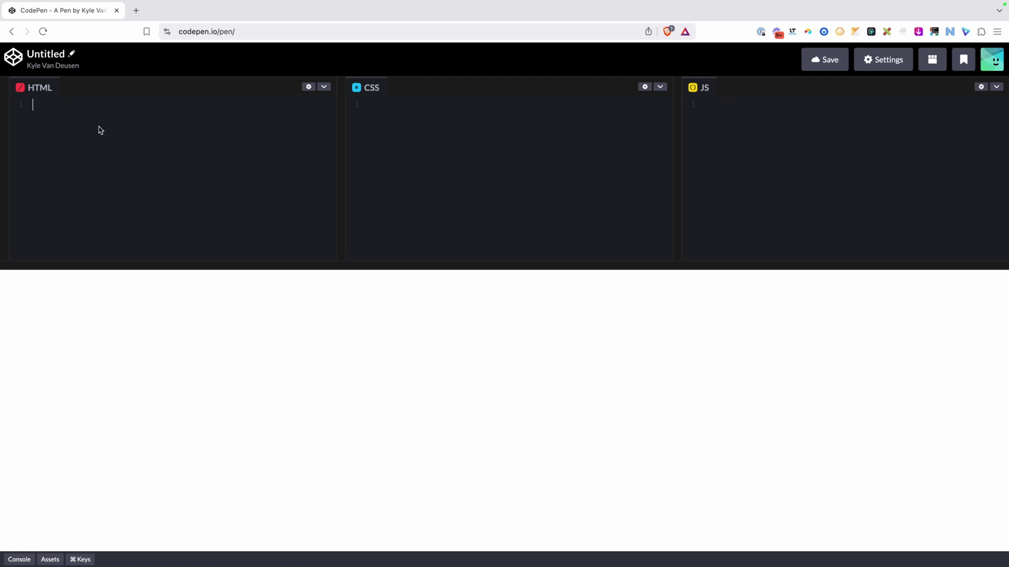
Write the nested section, div and h1 'This is my headline' markup in the HTML panel.
type("<section>")
key("Return")
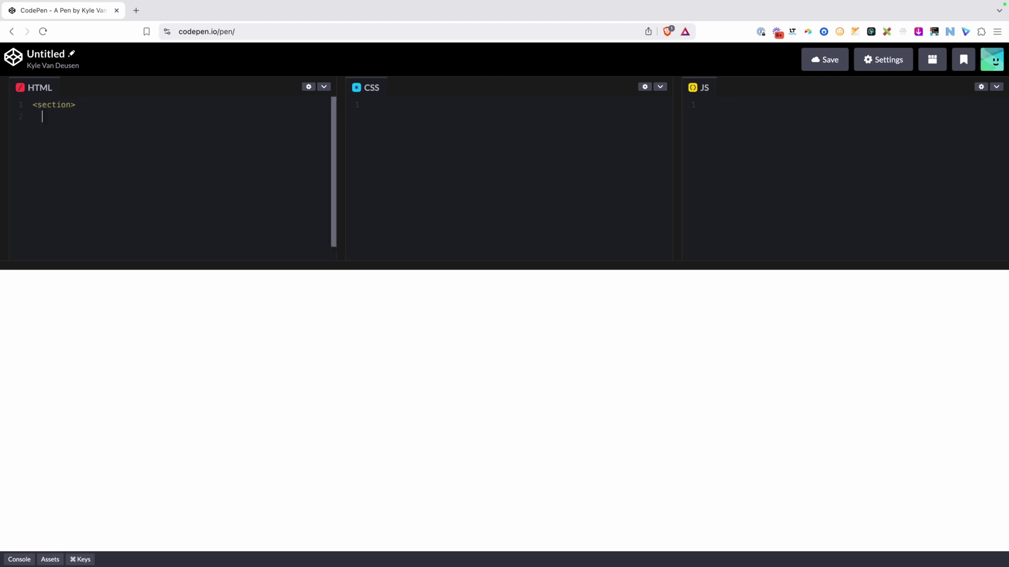
type("<div>")
key("Return")
type("<h1>This is my headline</h1>")
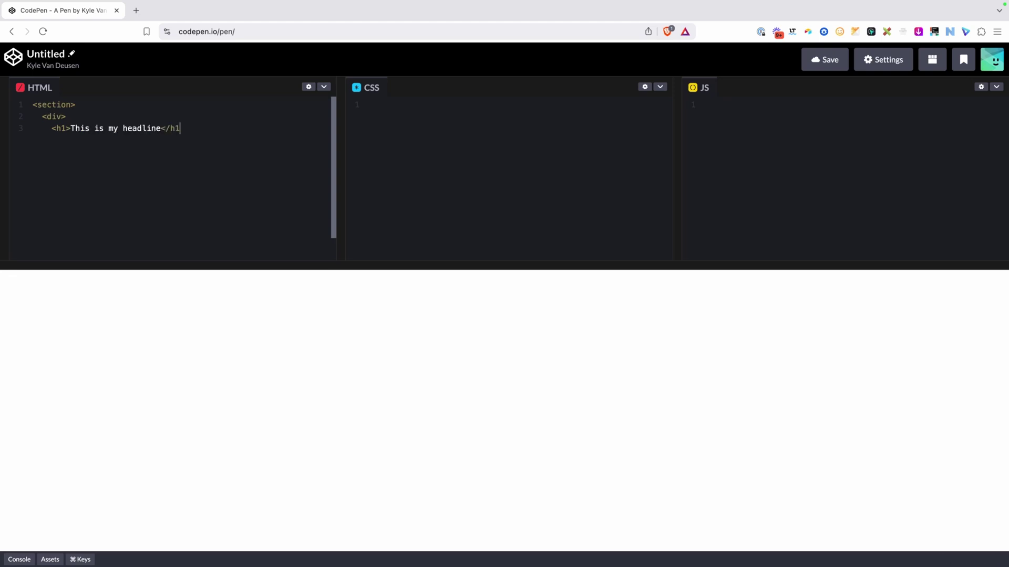
key("Return")
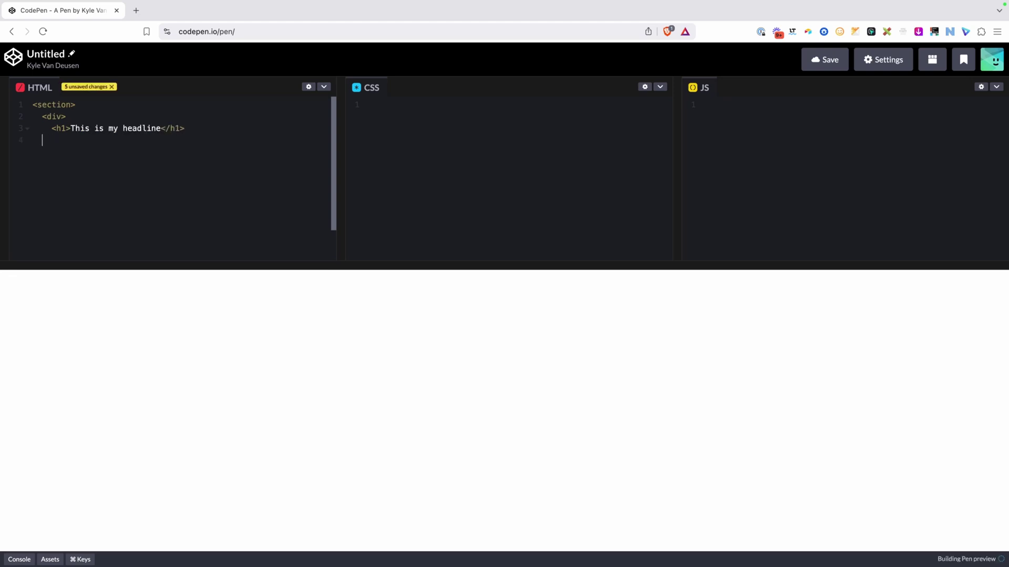
type("</div>")
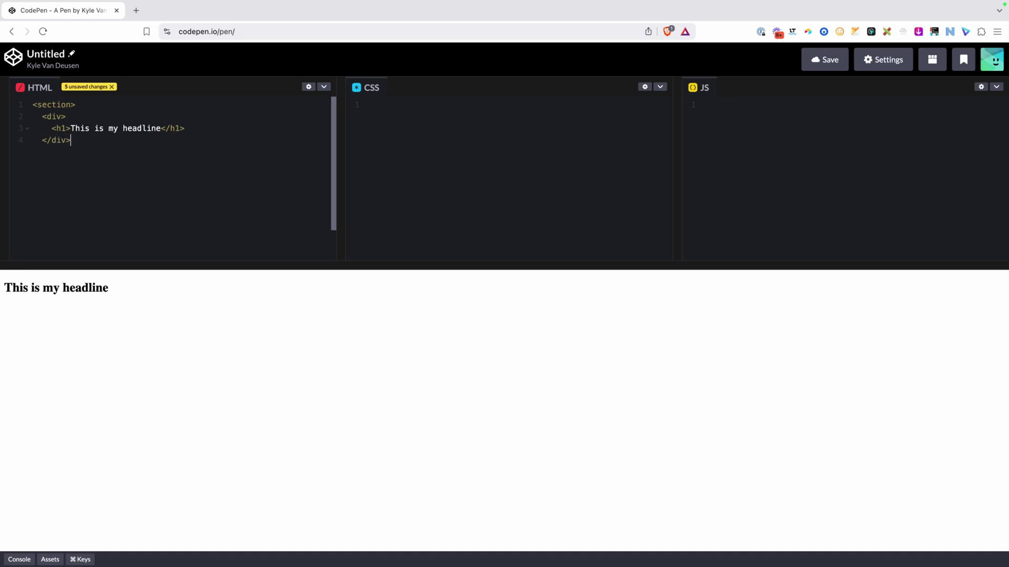
key("Return")
type("</section>")
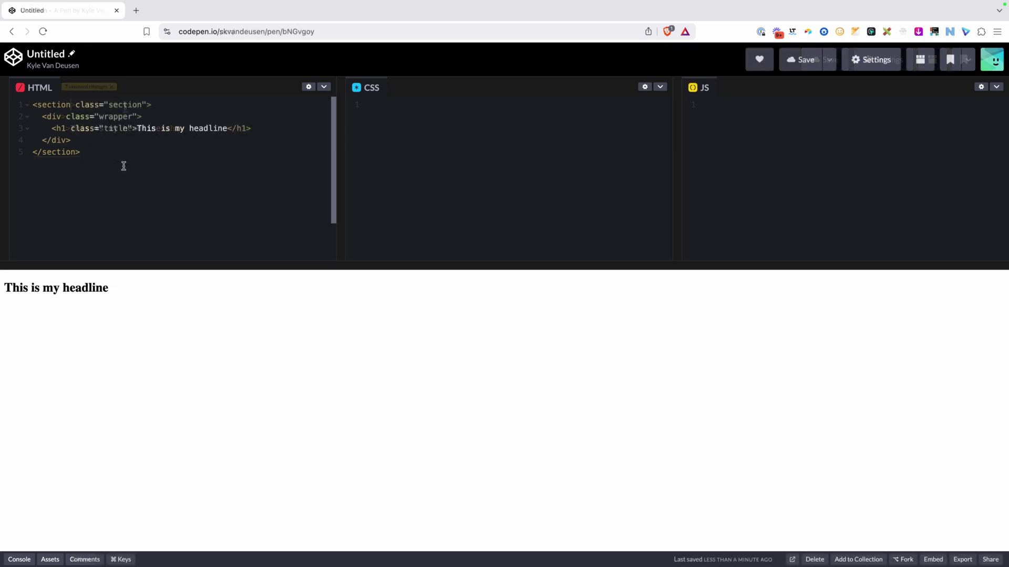
Write a .section rule with 80px 24px padding and a lightgrey background, and save the pen.
left_click(450, 116)
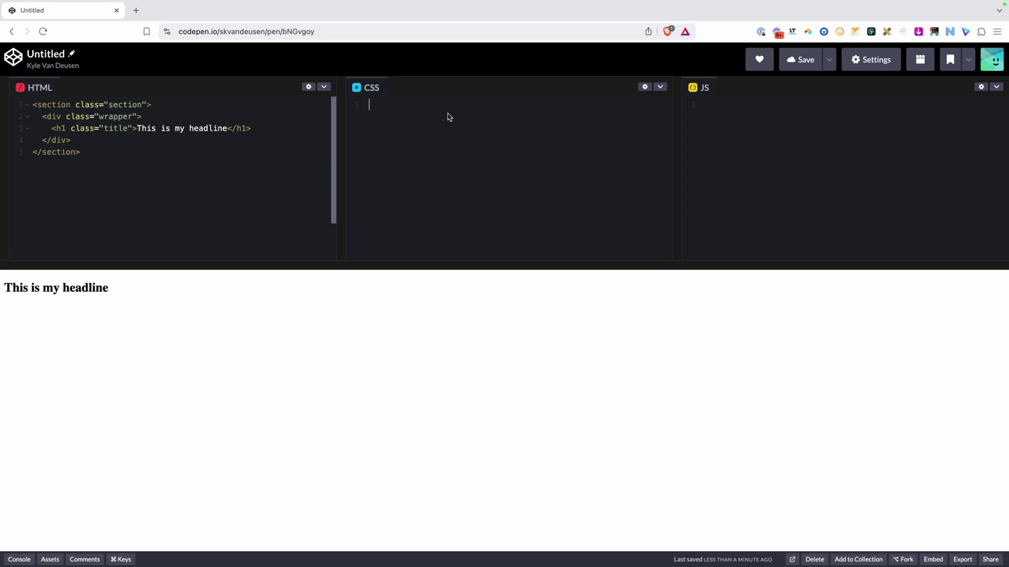
type(".section{")
key("Return")
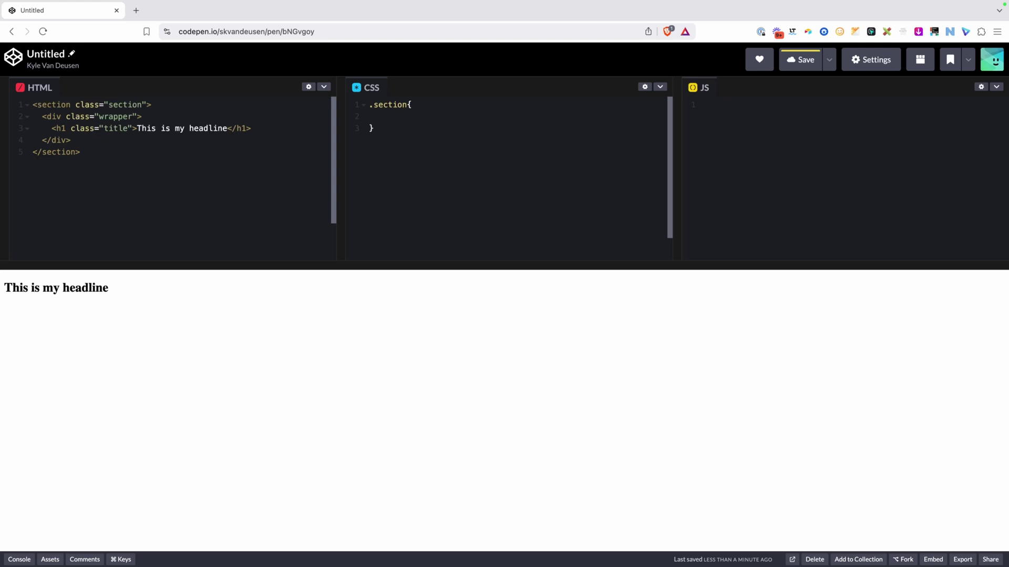
type("padding: ")
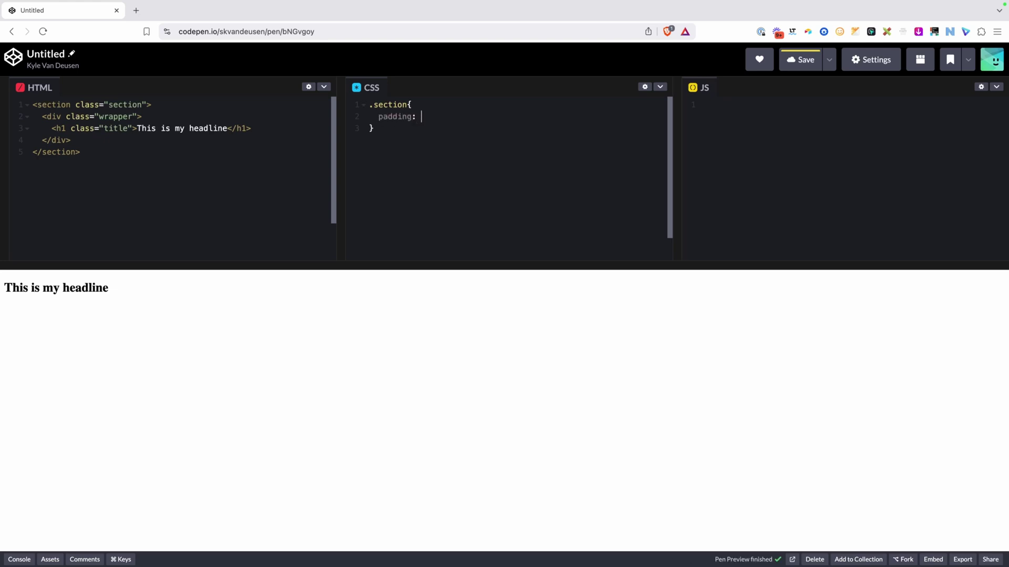
type("80px ")
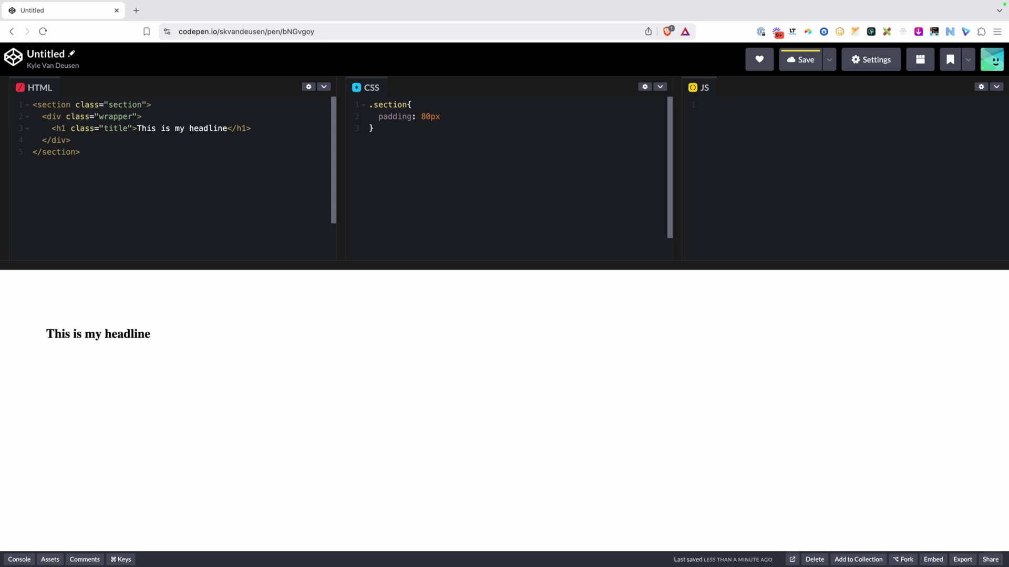
type("24px;")
key("Return")
key("Return")
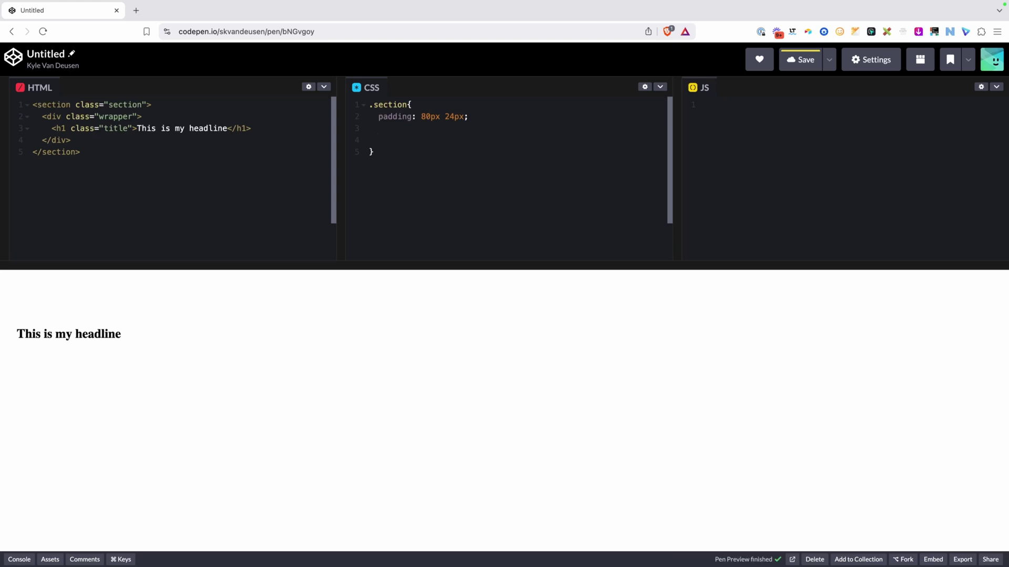
type("background")
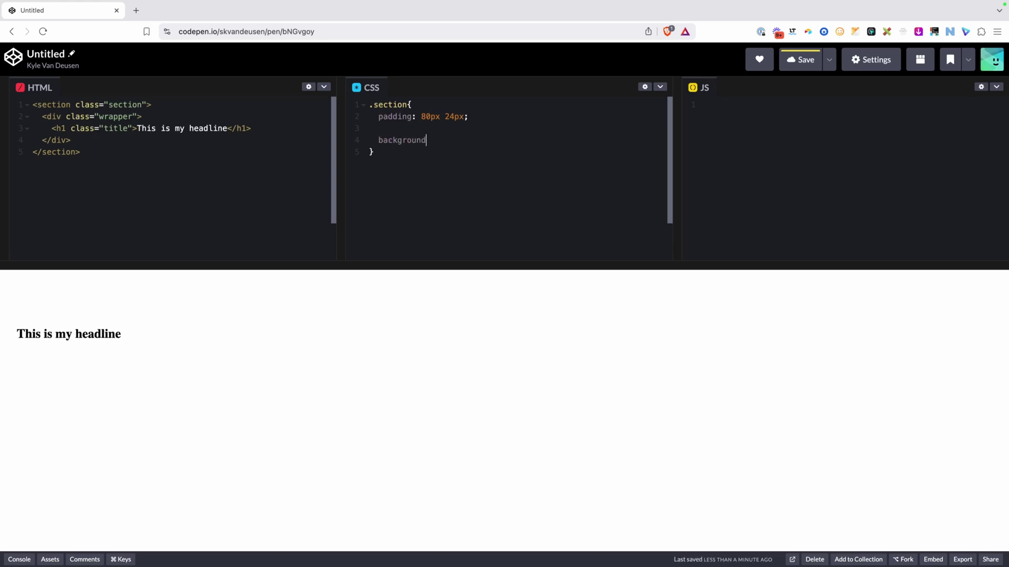
type(": lightgrey;")
key("super+s")
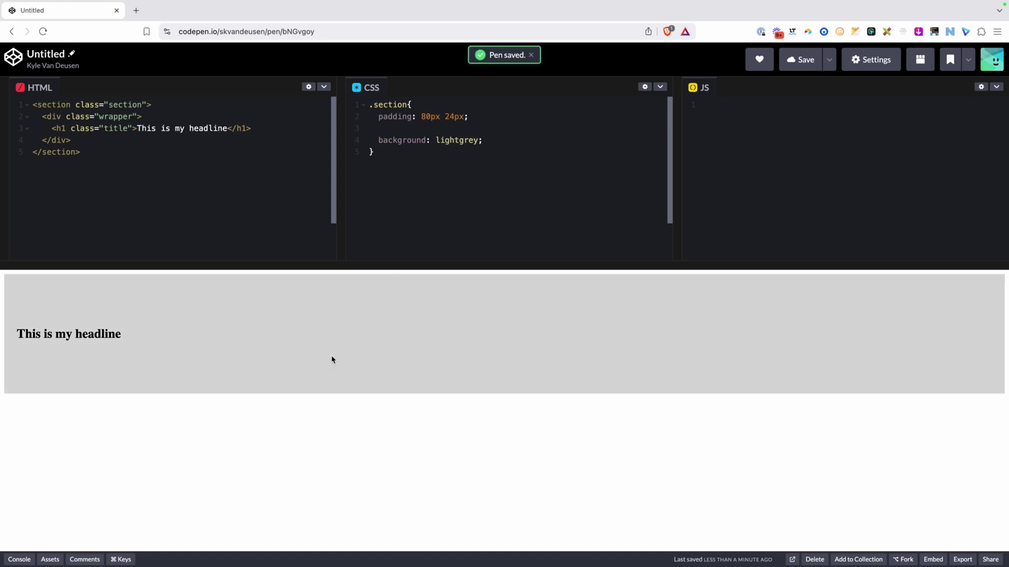
left_click(415, 152)
key("Return")
key("Return")
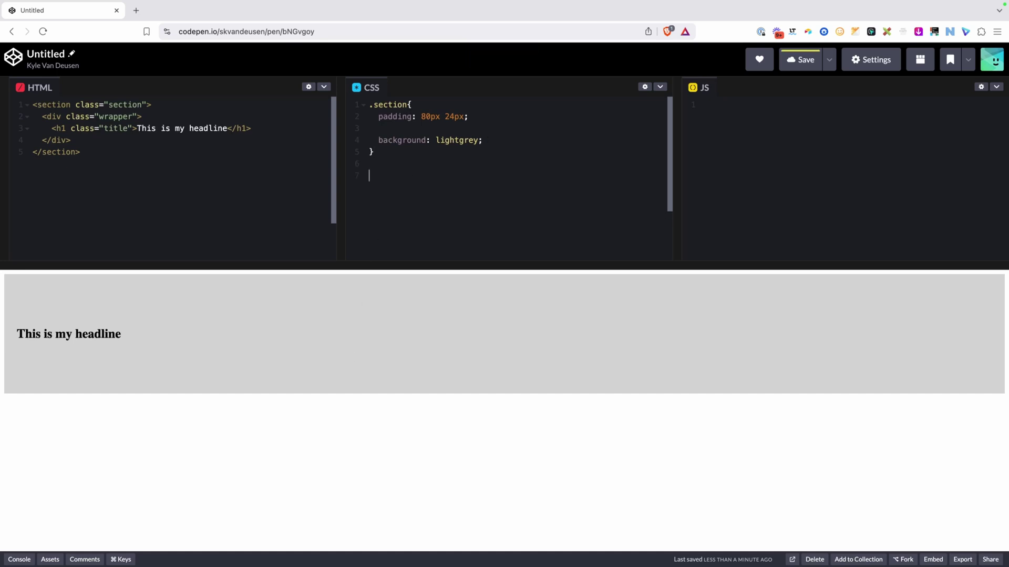
Add a .wrapper rule with max-width 1280px, margin-inline auto and a gray background, and save.
type(".wrapper{")
key("Return")
type("max-width: 1280px;")
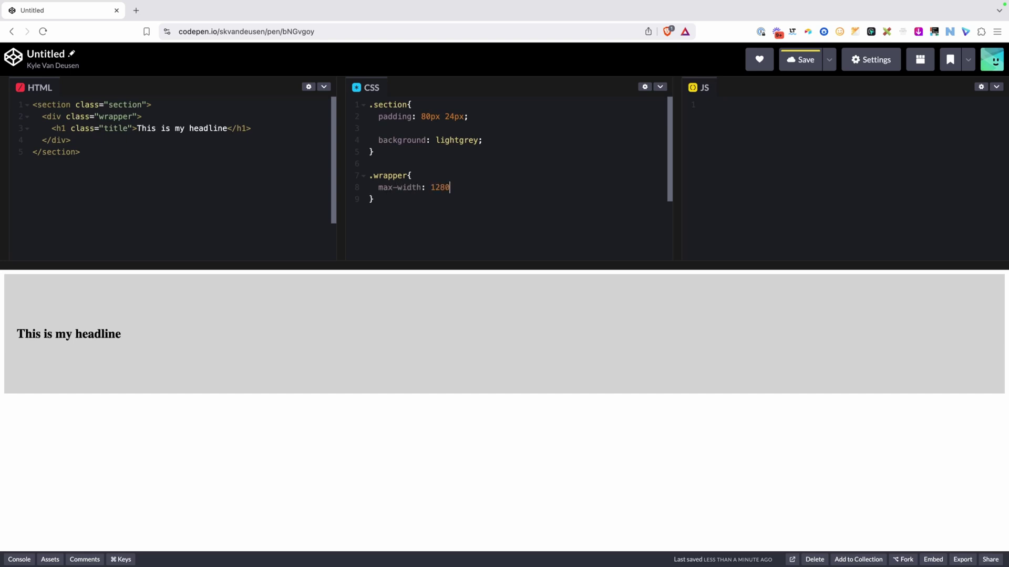
key("Return")
type("margin-inline: auto;")
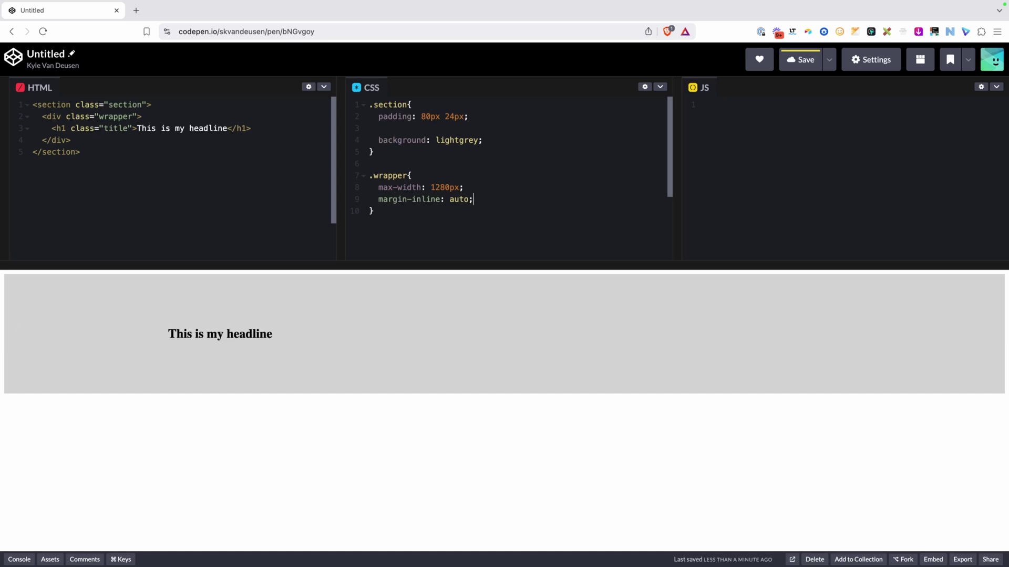
key("Return")
key("Return")
type("background: ")
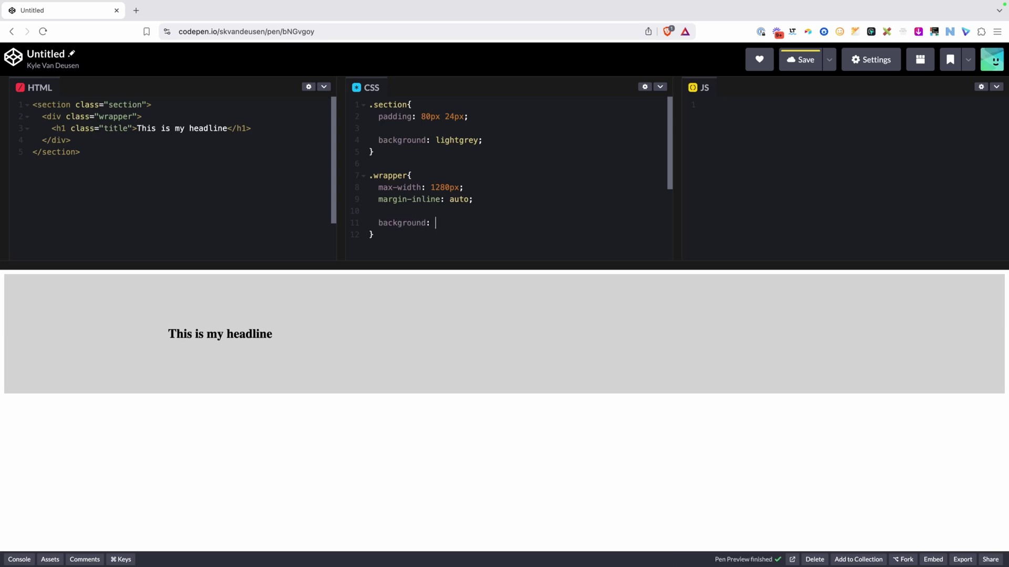
type("gray;")
key("super+s")
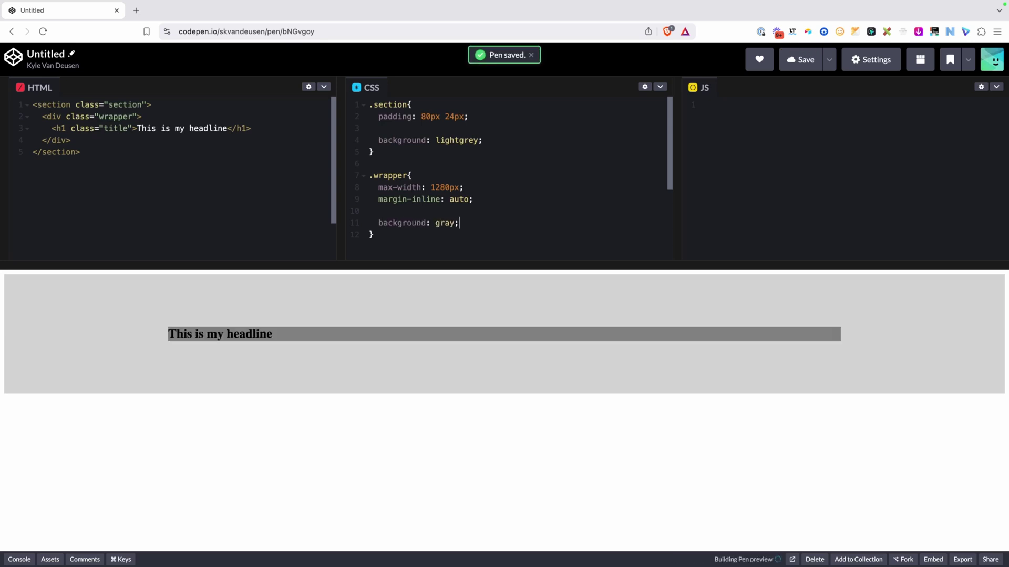
key("Down")
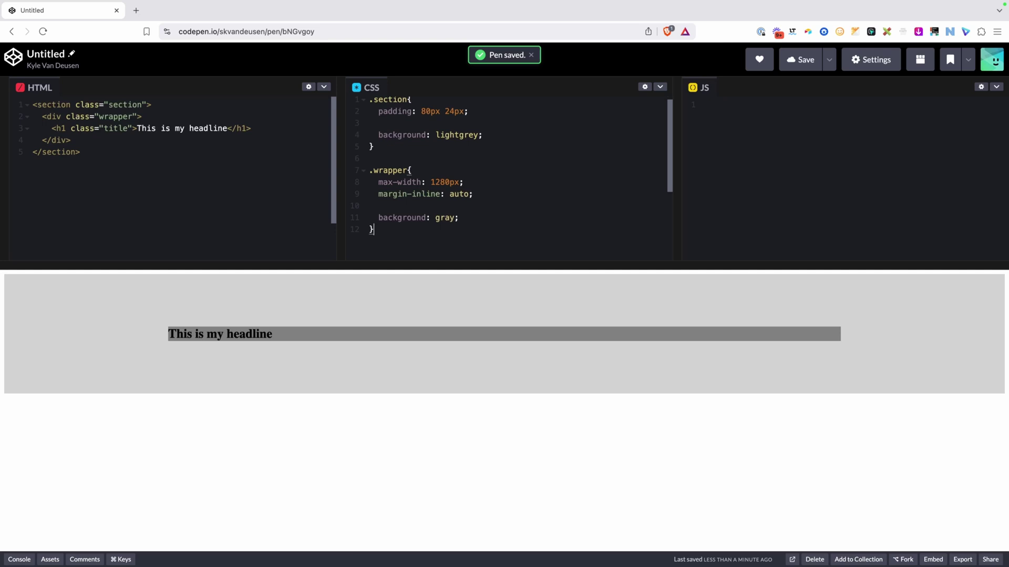
key("Return")
key("Return")
Add a .title rule with text-align: center.
type(".title{")
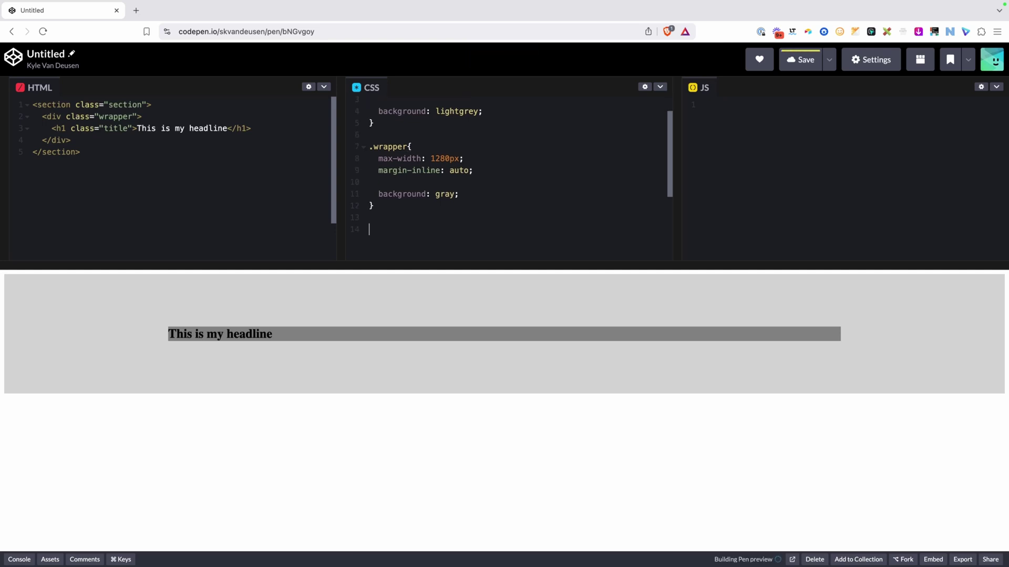
key("Return")
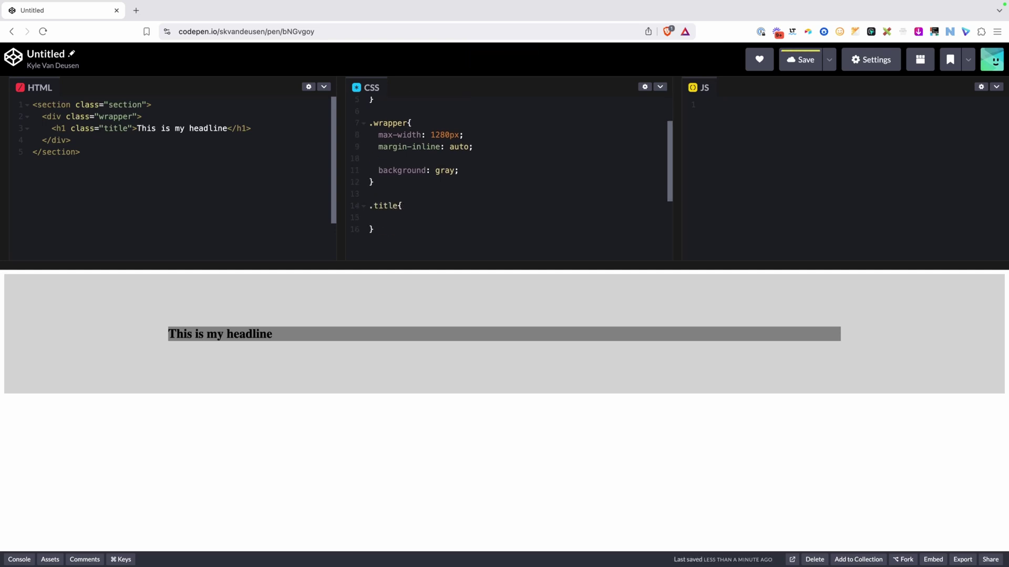
type("text-align: center;")
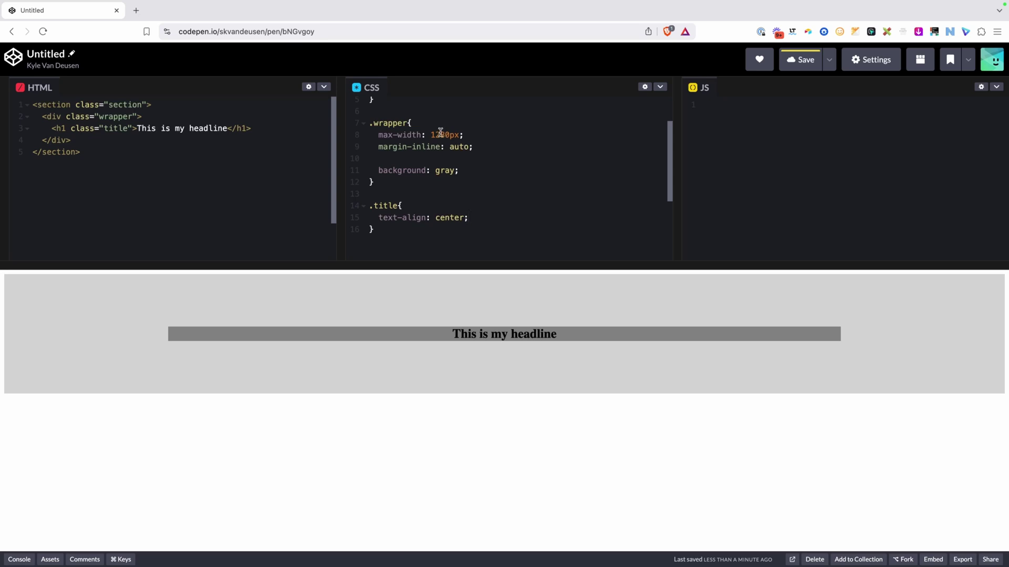
Delete the gray and lightgrey background declarations and save the pen.
left_click_drag(489, 171, 313, 160)
key("BackSpace")
key("BackSpace")
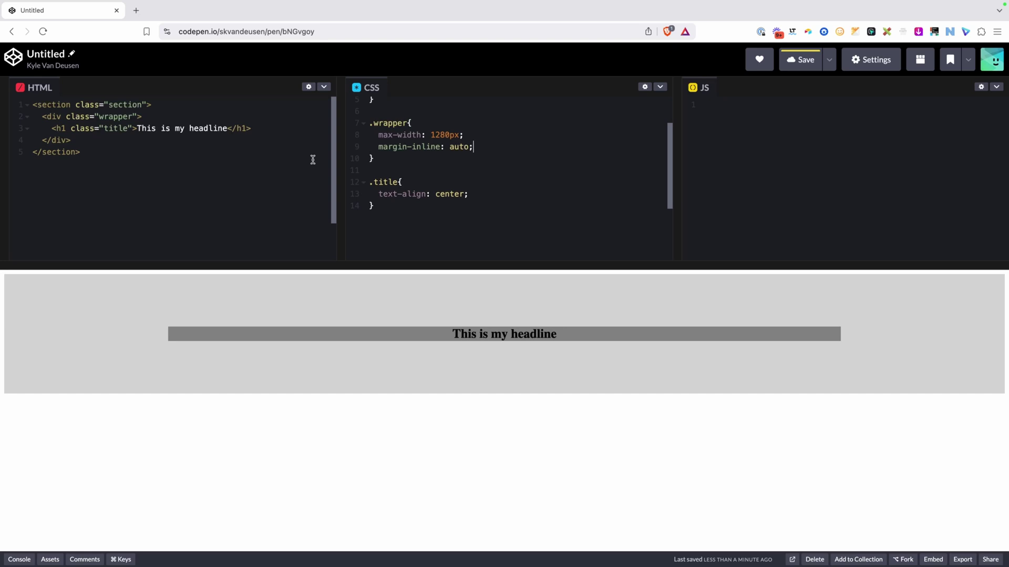
scroll(475, 135, "up", 3)
left_click_drag(508, 138, 470, 116)
key("BackSpace")
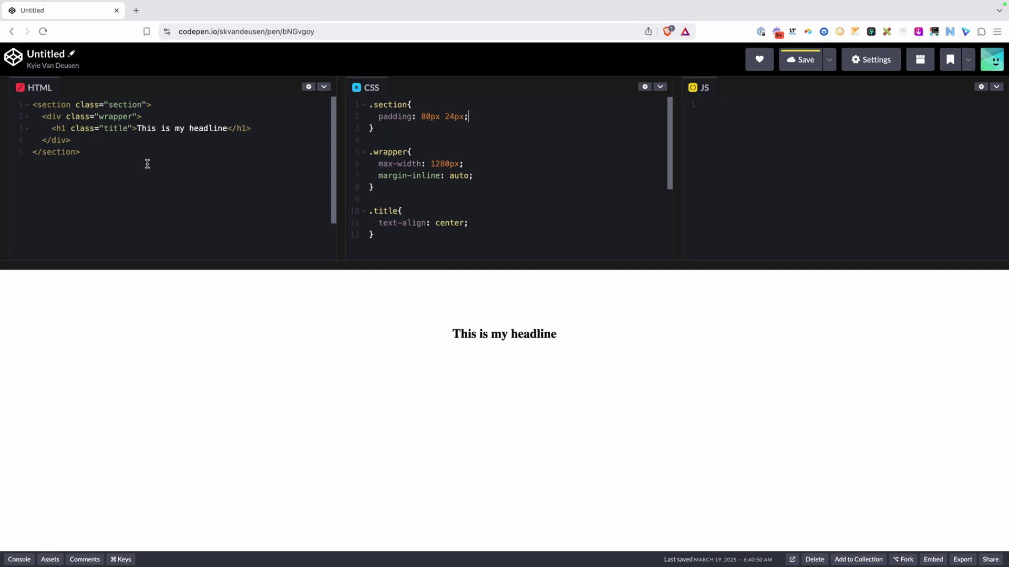
key("super+s")
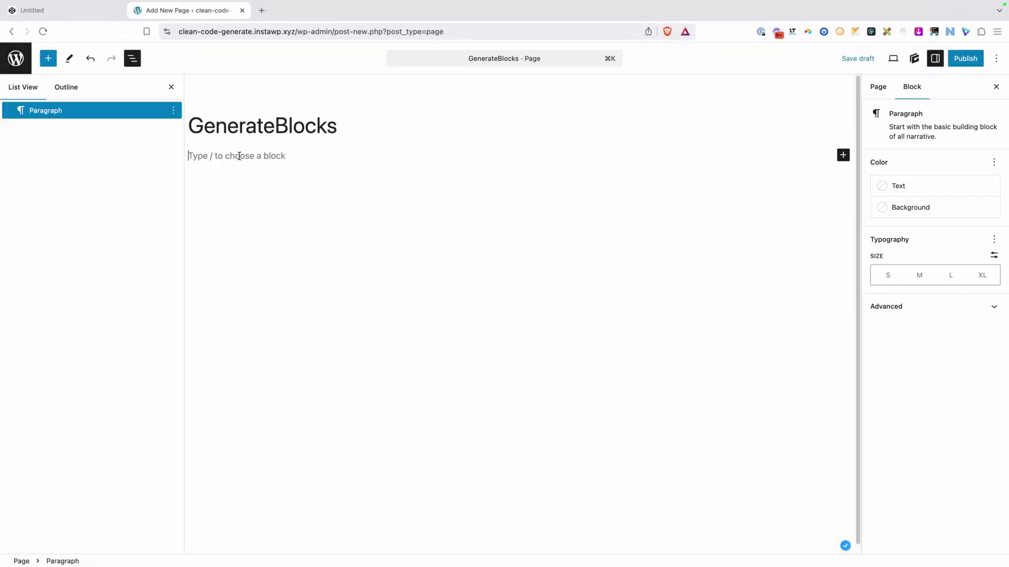
Insert a Container block using the section tag and create a global style named 'section'.
type("/con")
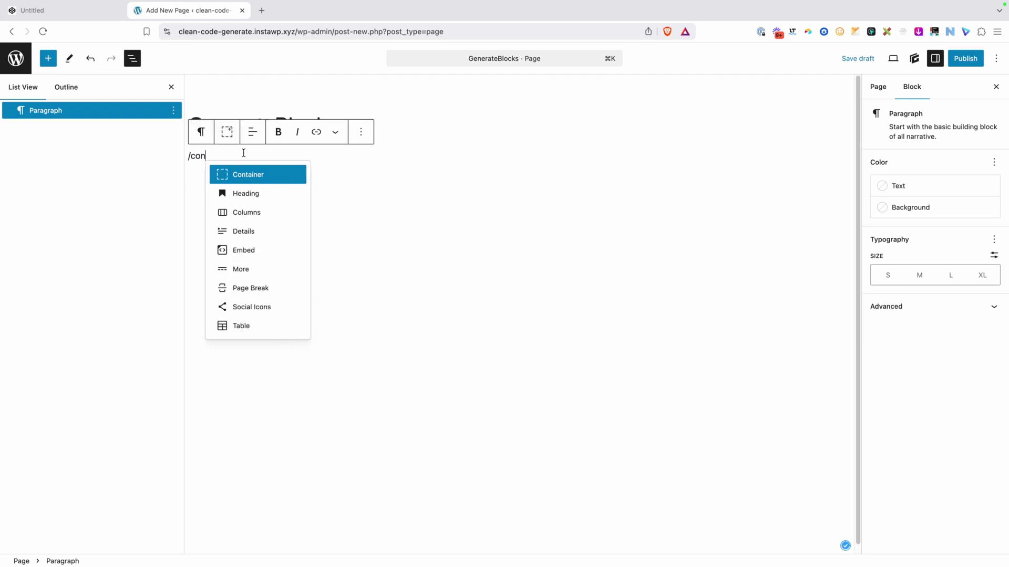
key("Return")
left_click(919, 304)
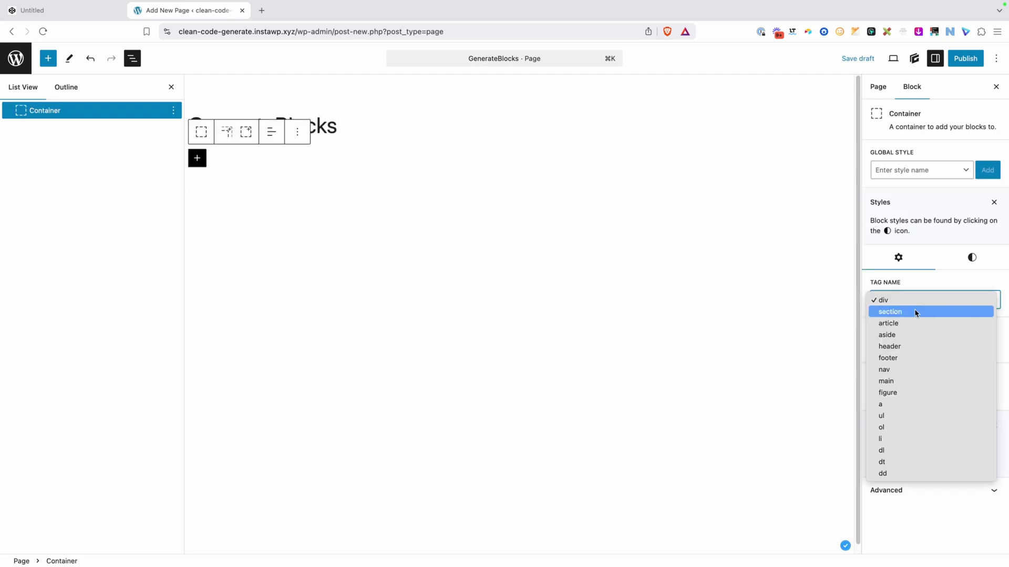
left_click(916, 312)
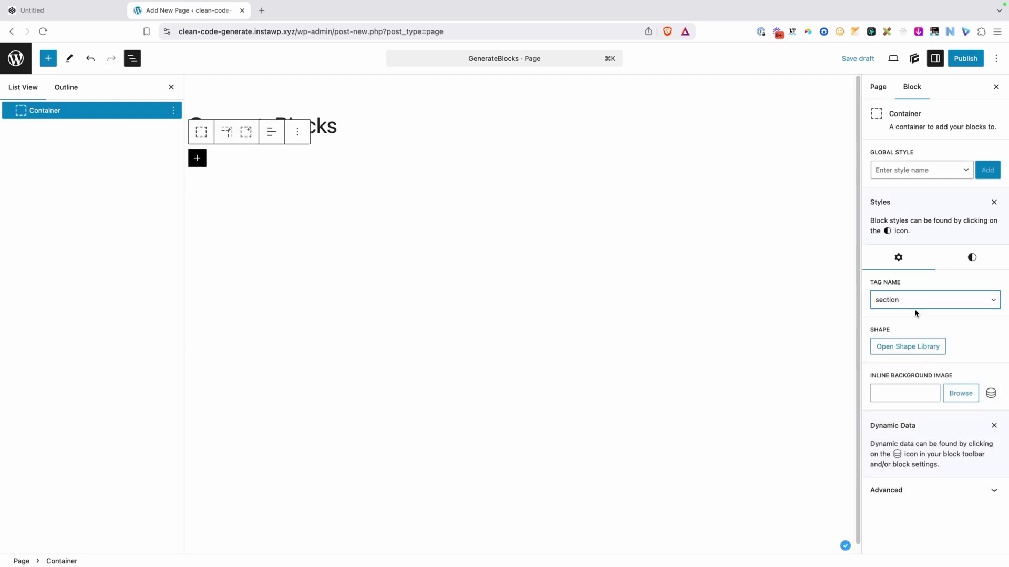
left_click(906, 176)
type("section")
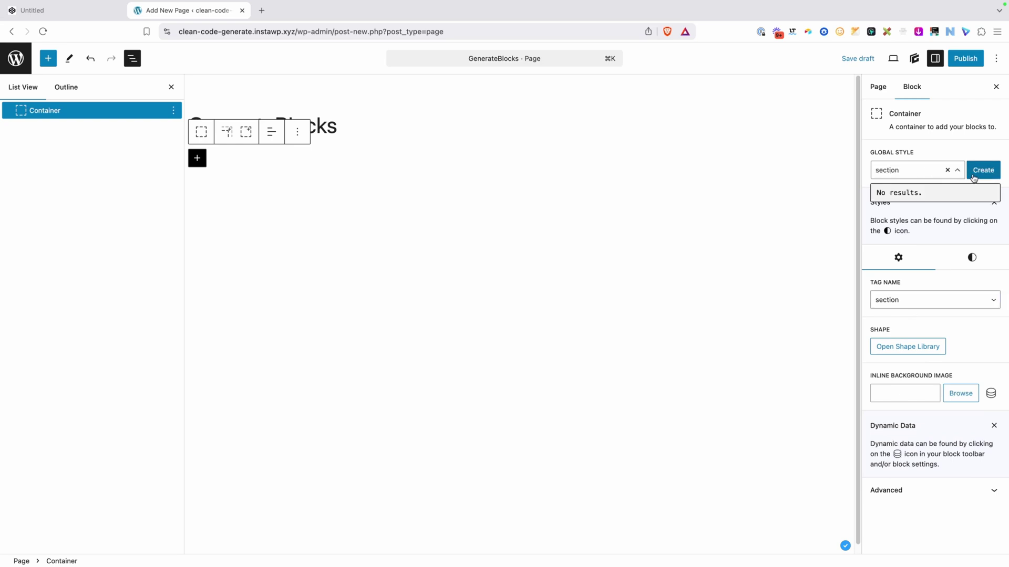
left_click(974, 178)
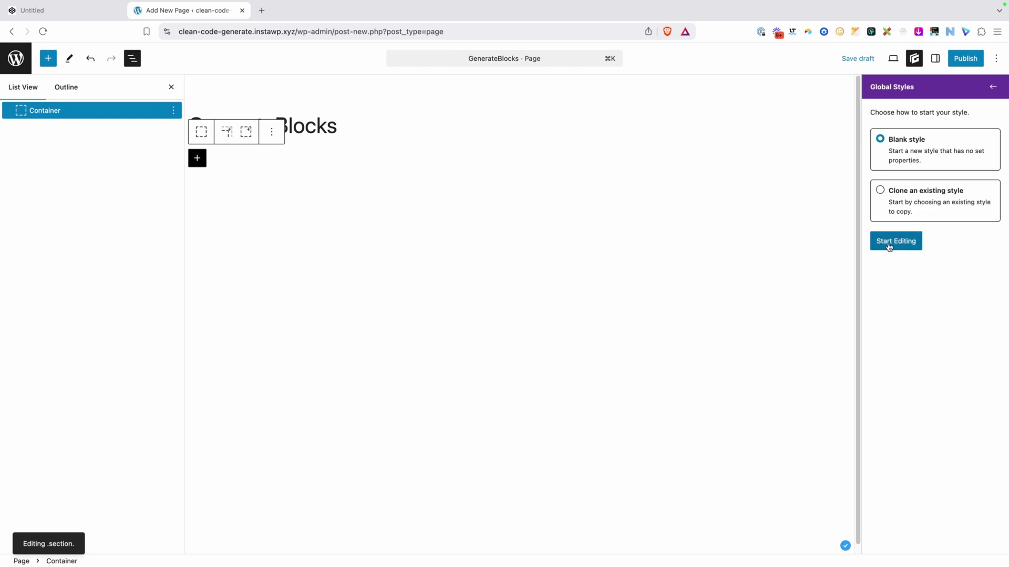
Set the section style's padding to 80 vertical and 24 horizontal.
left_click(889, 245)
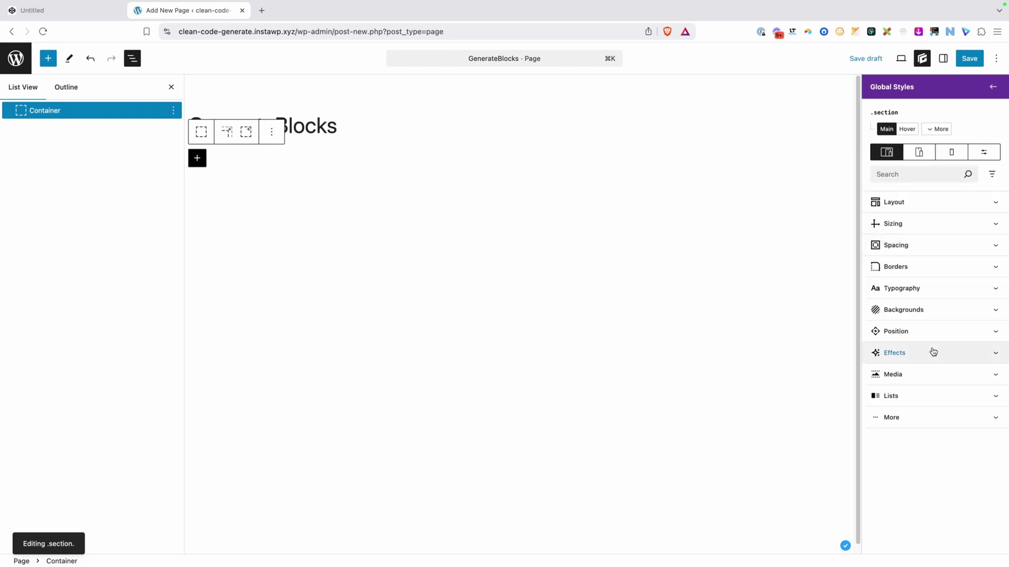
left_click(915, 248)
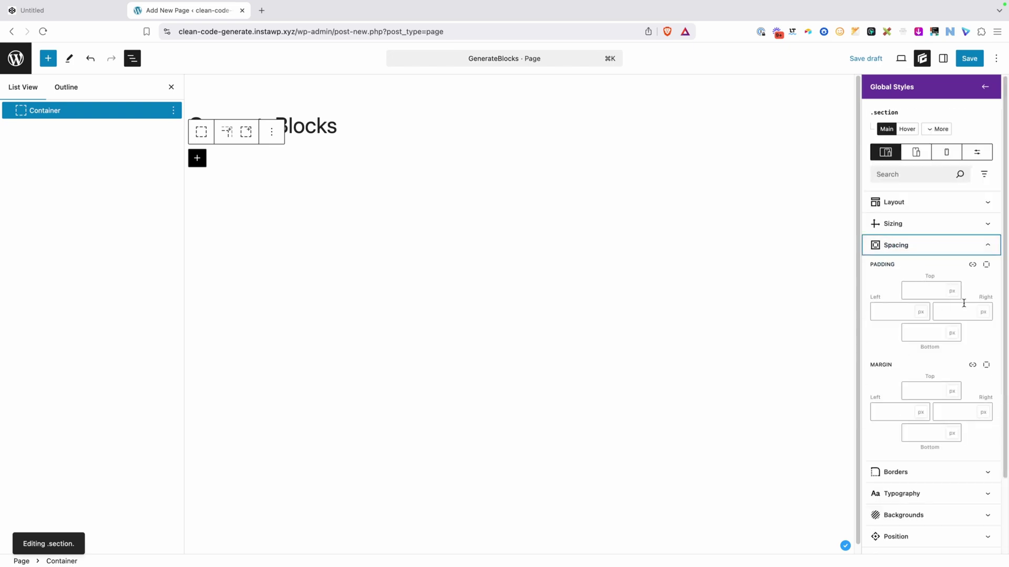
left_click(985, 264)
left_click(912, 283)
type("80")
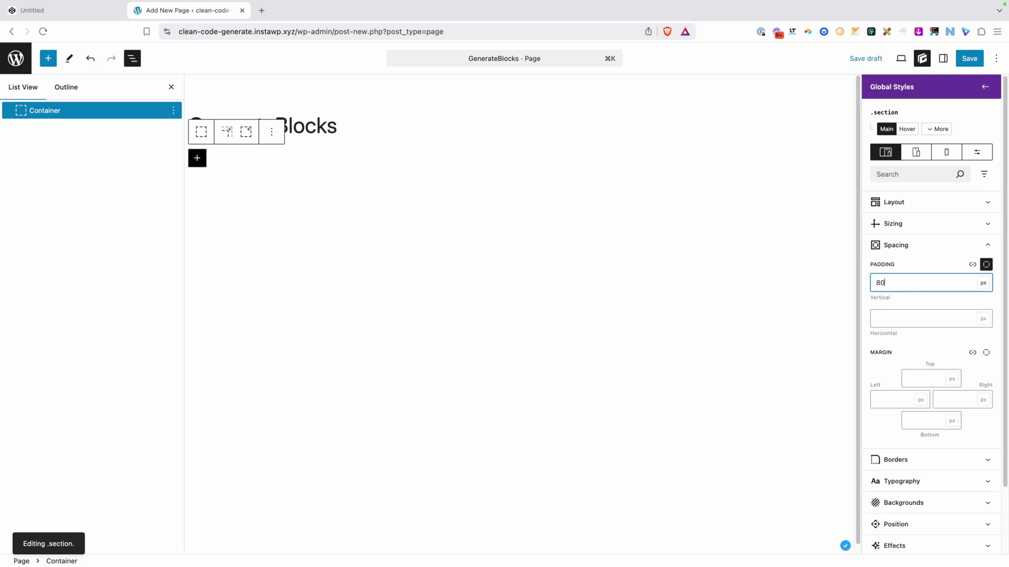
left_click(921, 324)
type("24")
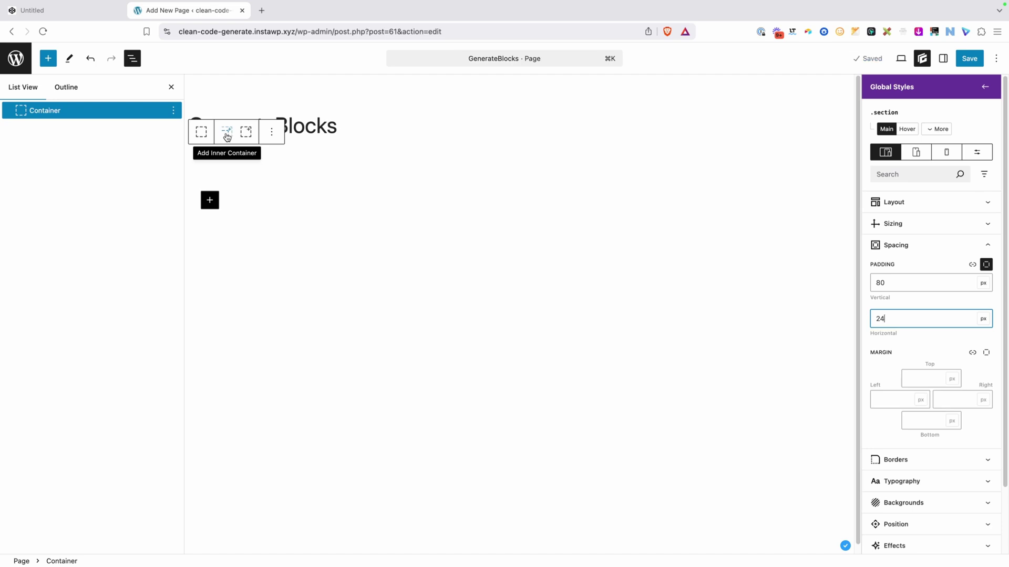
Add a nested Container inside the section and create a 'wrapper' global style for it.
left_click(210, 200)
left_click(241, 275)
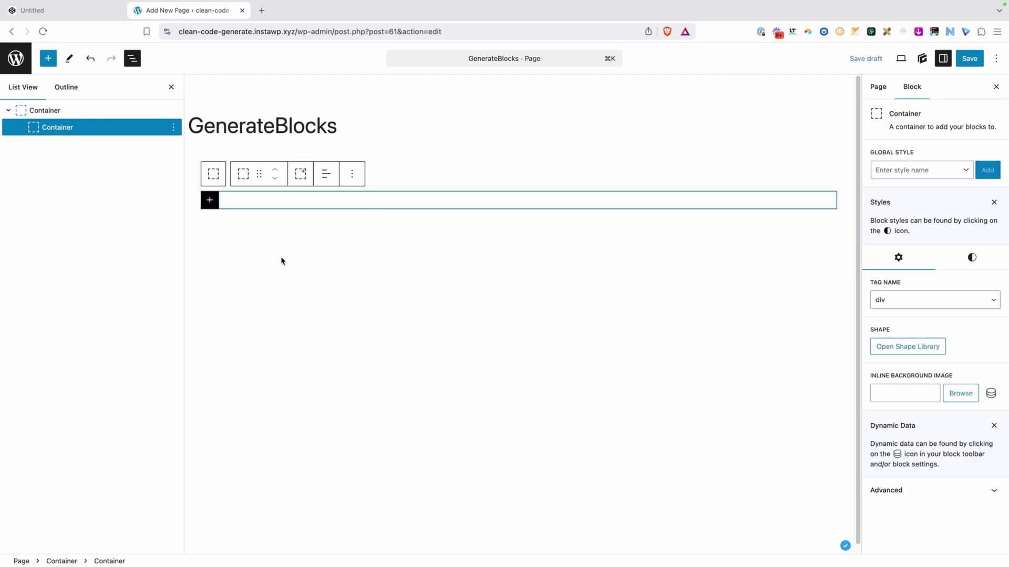
left_click(902, 170)
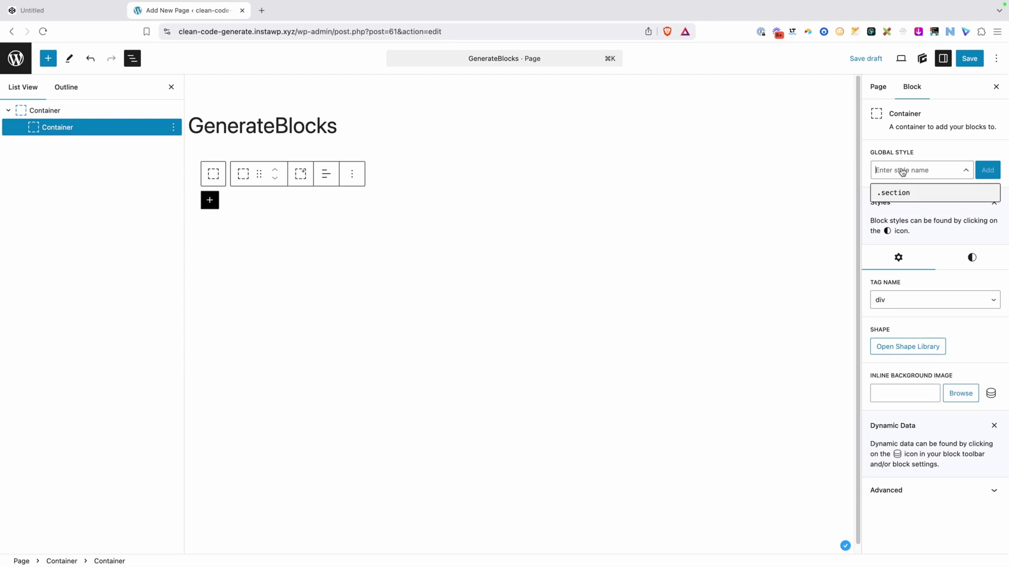
type("wrapper")
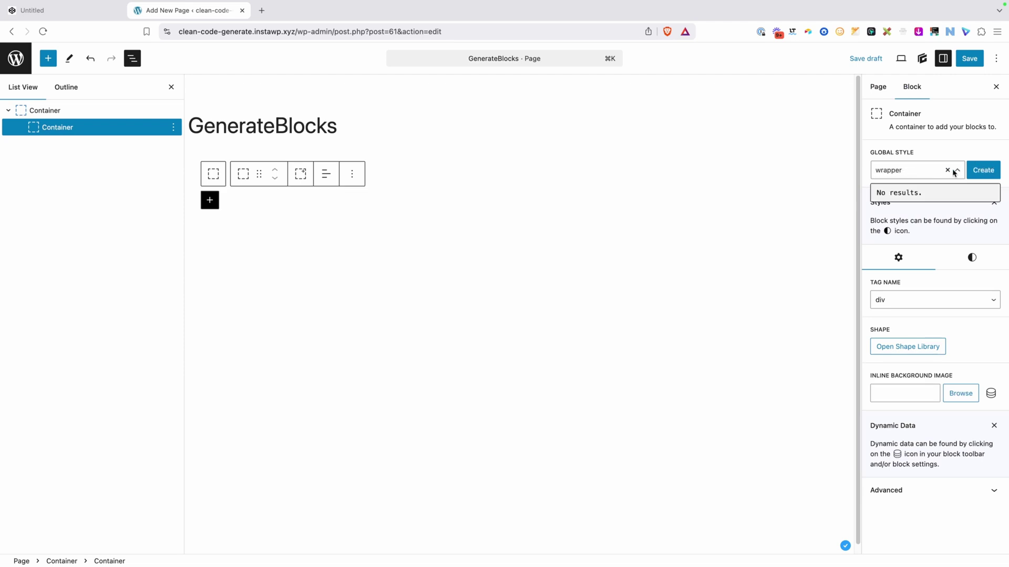
left_click(983, 170)
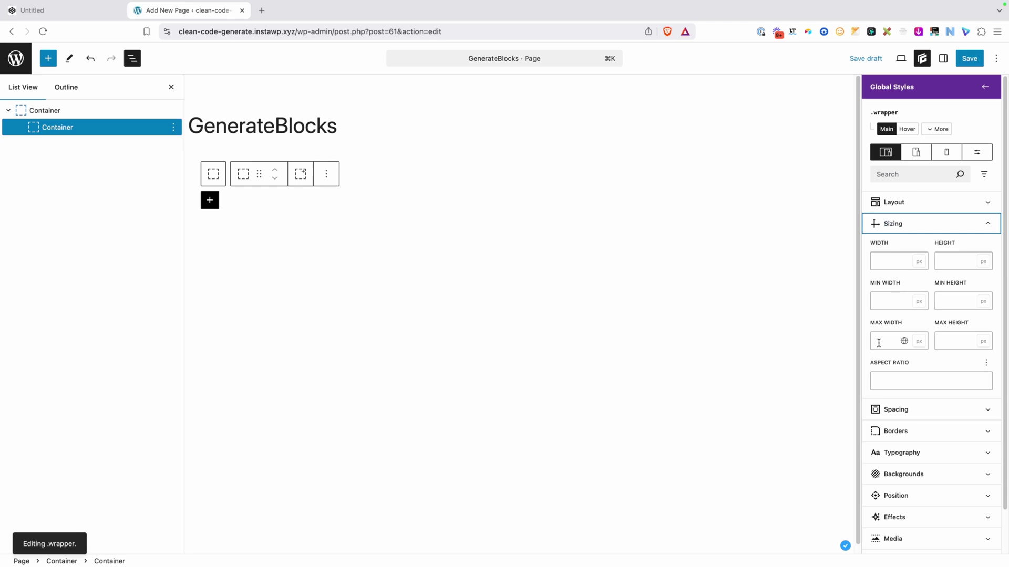
Give the wrapper style a 1280 max width and auto horizontal margin.
left_click(879, 342)
type("1280")
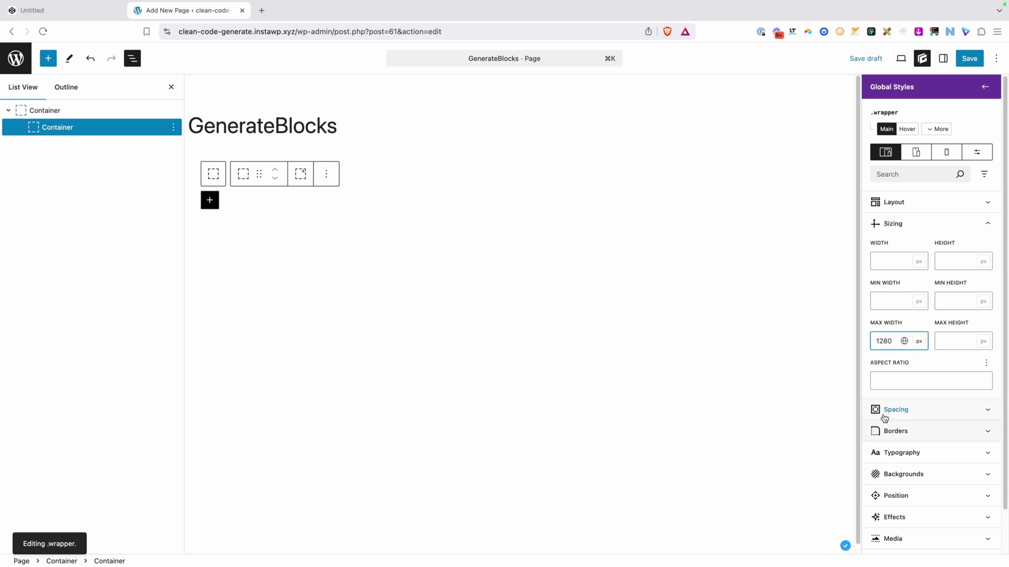
left_click(884, 415)
scroll(909, 488, "down", 2)
left_click(986, 457)
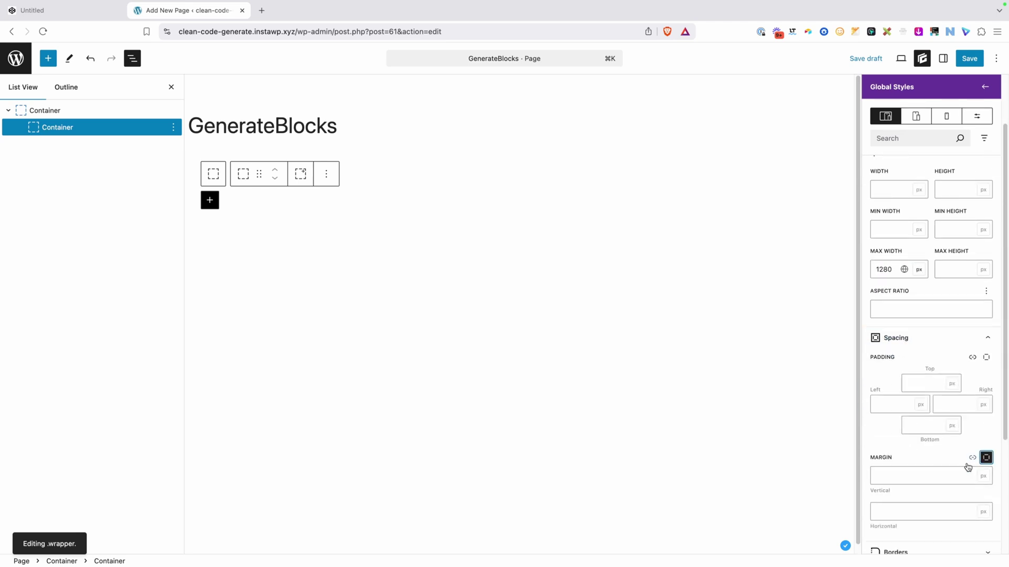
scroll(968, 467, "down", 2)
left_click(902, 444)
type("auto")
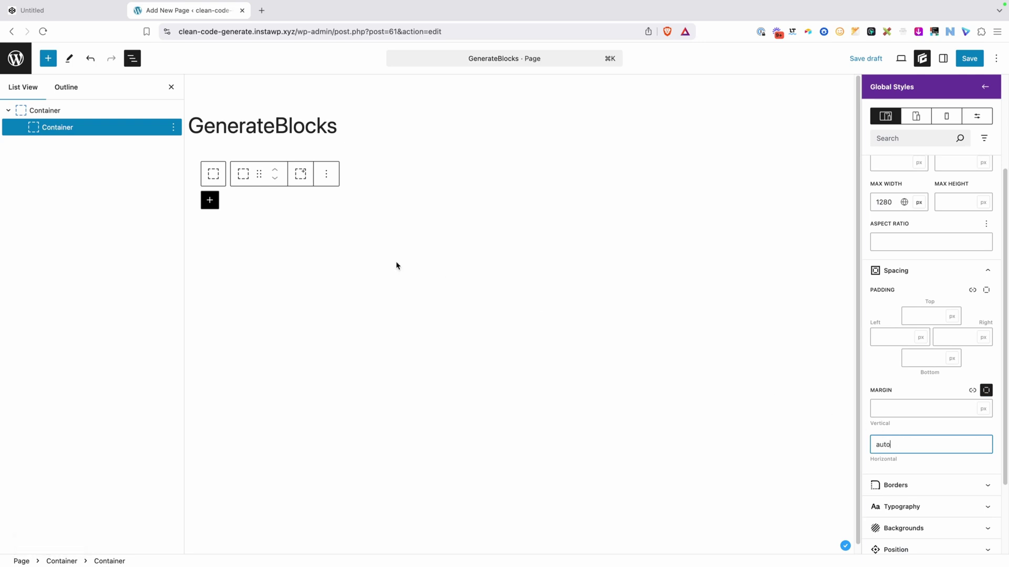
Add an H1 Headline block reading 'This is my headline' inside the wrapper.
left_click(210, 201)
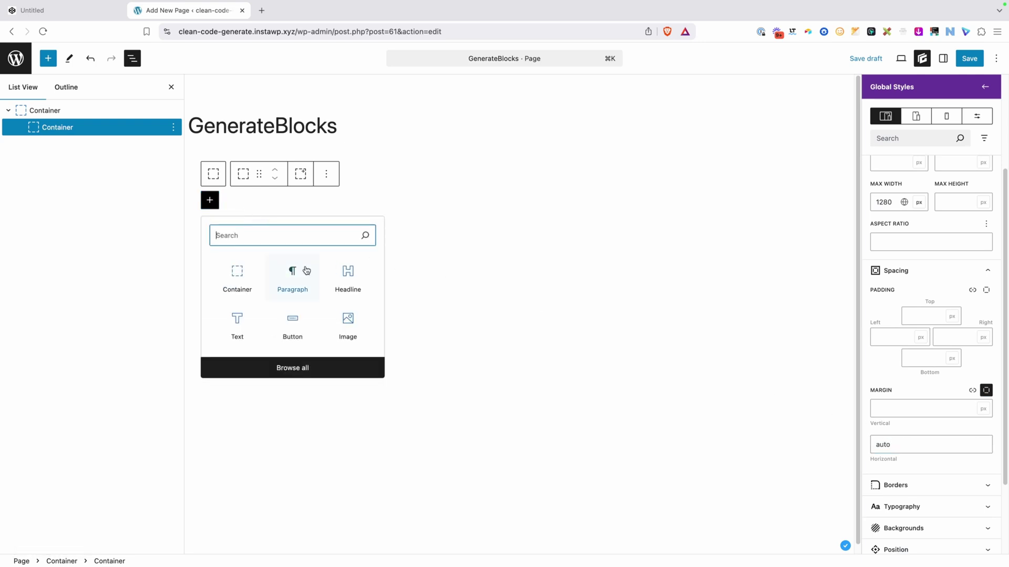
left_click(358, 281)
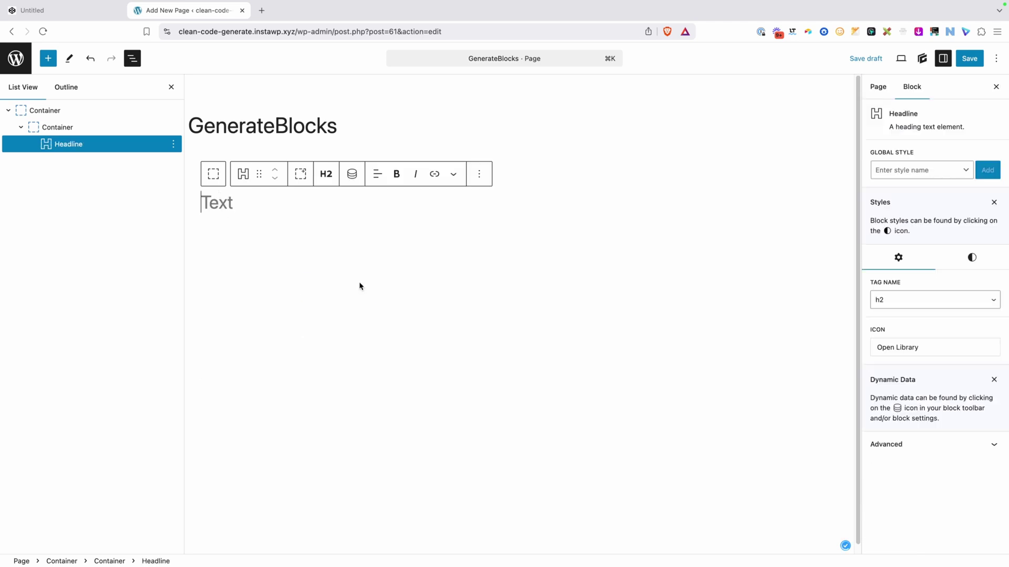
left_click(332, 175)
left_click(338, 204)
left_click(224, 200)
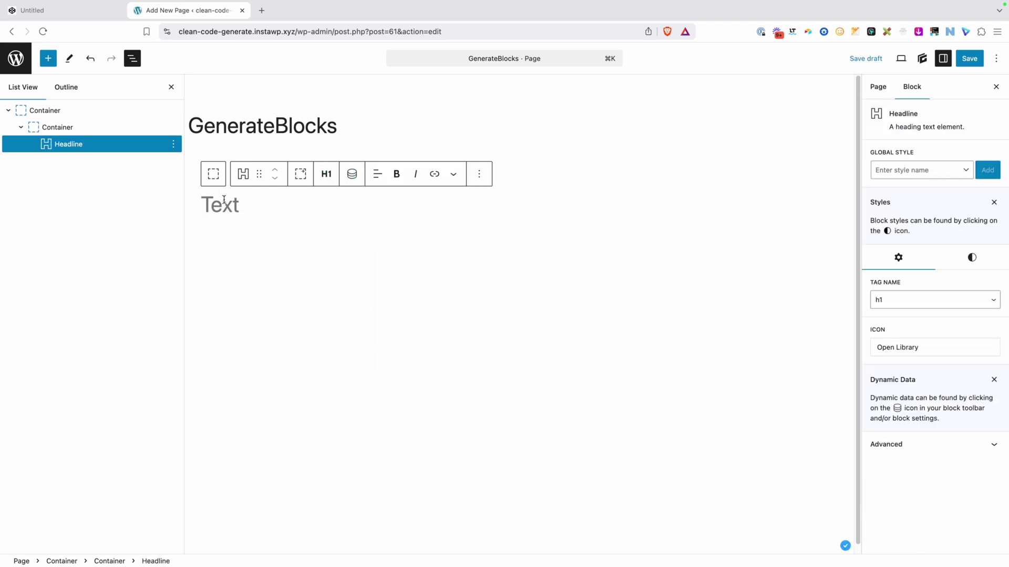
type("This is my headline")
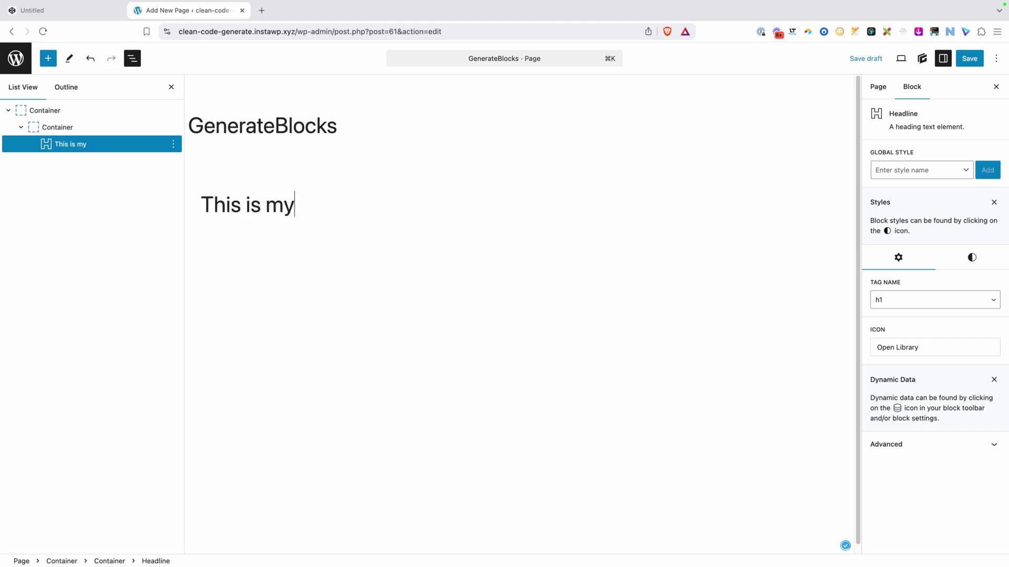
Create a 'title' global style for the headline with centered text alignment.
left_click(914, 170)
type("title")
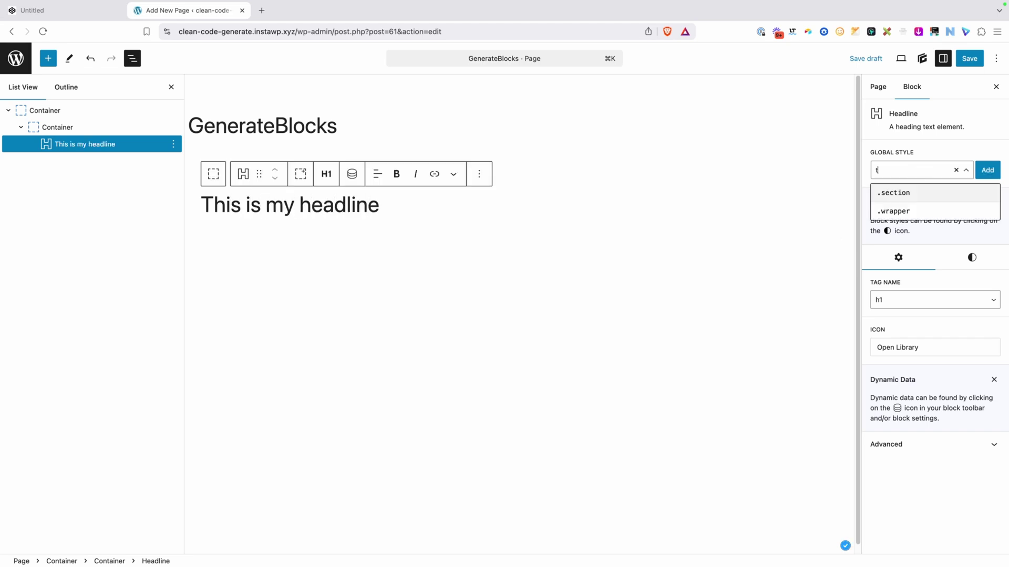
left_click(975, 171)
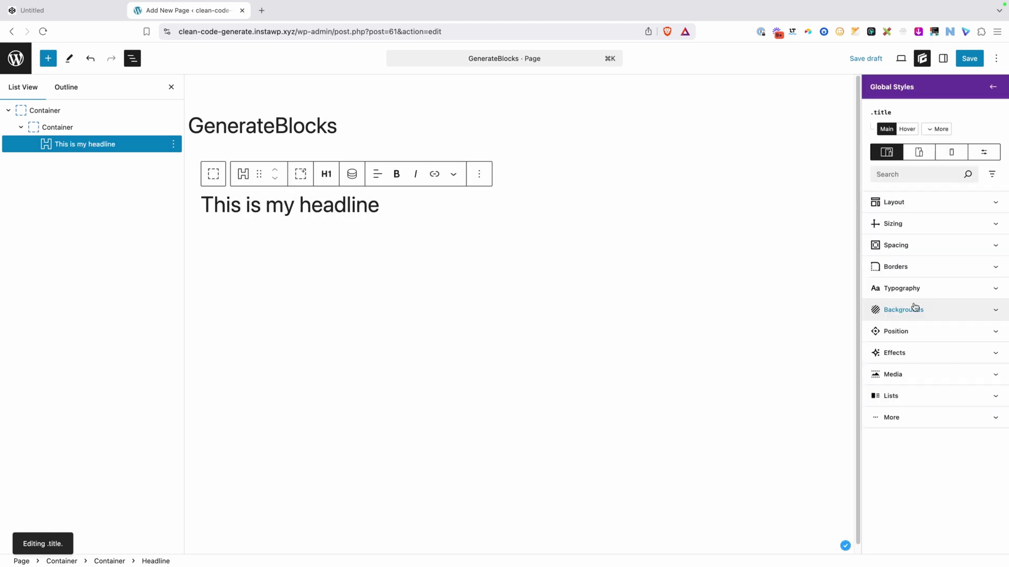
left_click(916, 289)
left_click(917, 486)
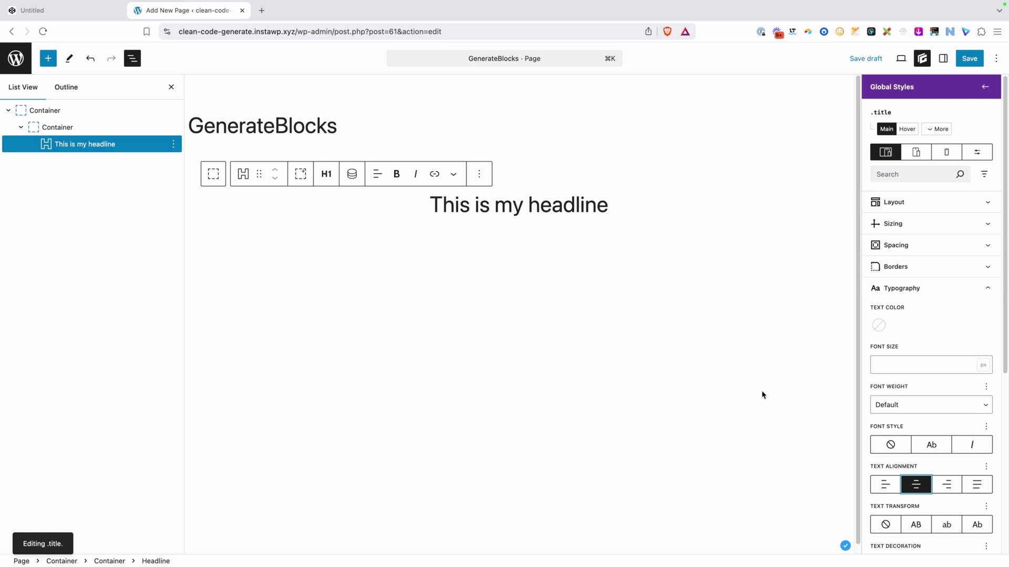
Save the page and its global styles, then compare the live page with the CodePen pen.
left_click(962, 55)
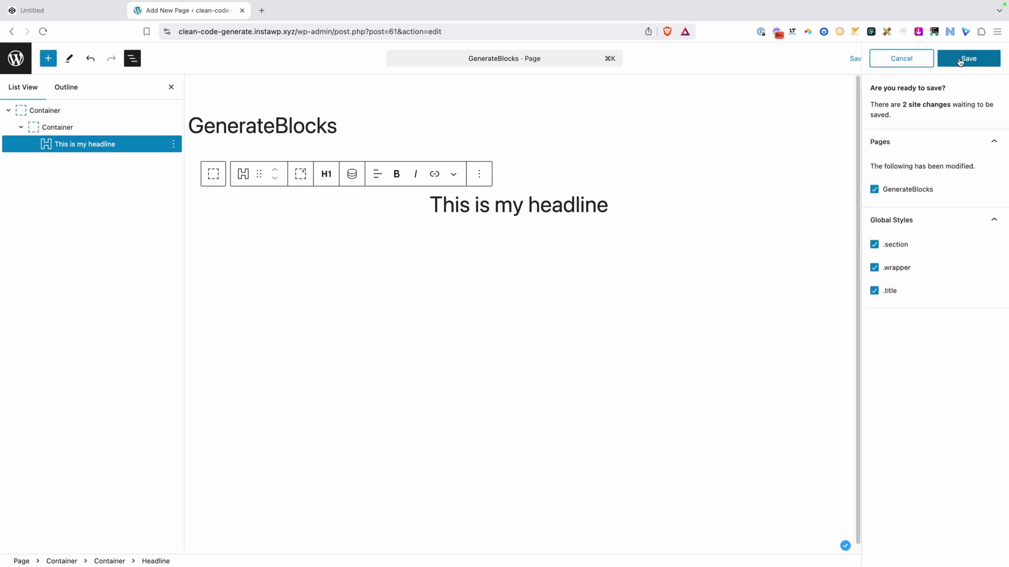
left_click(965, 59)
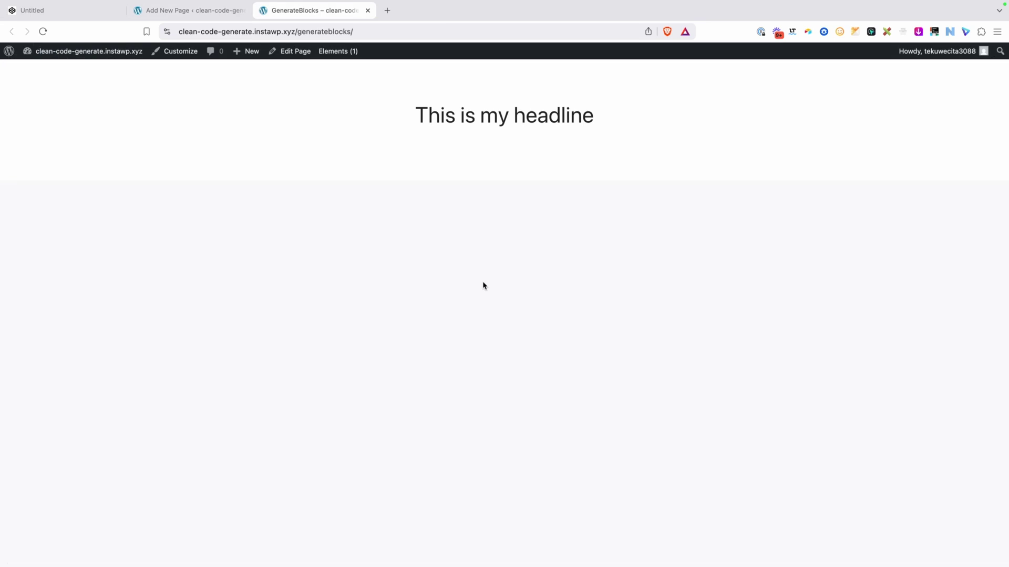
left_click(80, 10)
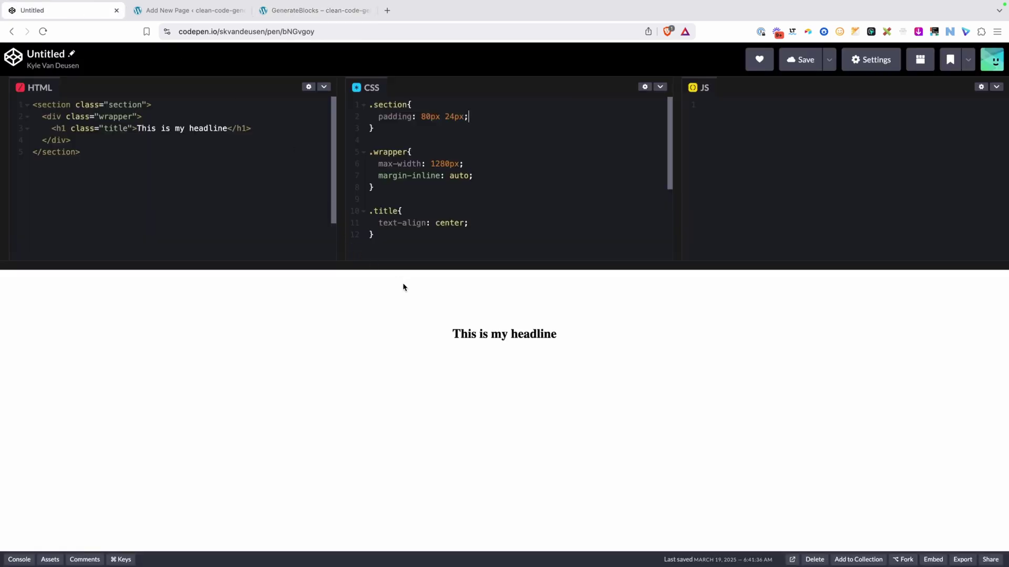
left_click(314, 11)
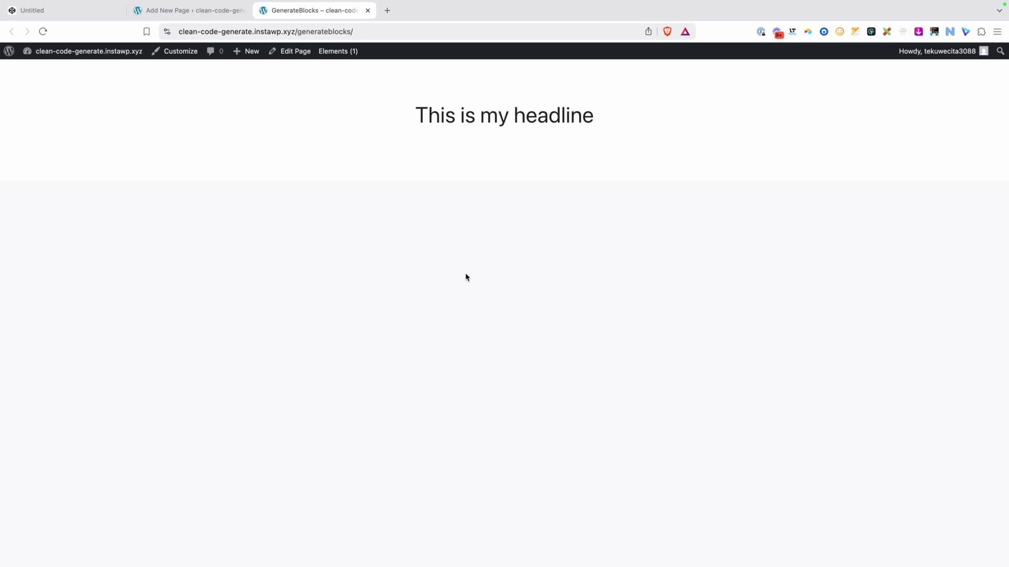
Inspect the live page in Chrome DevTools and scroll the Elements tree to the section element.
right_click(412, 167)
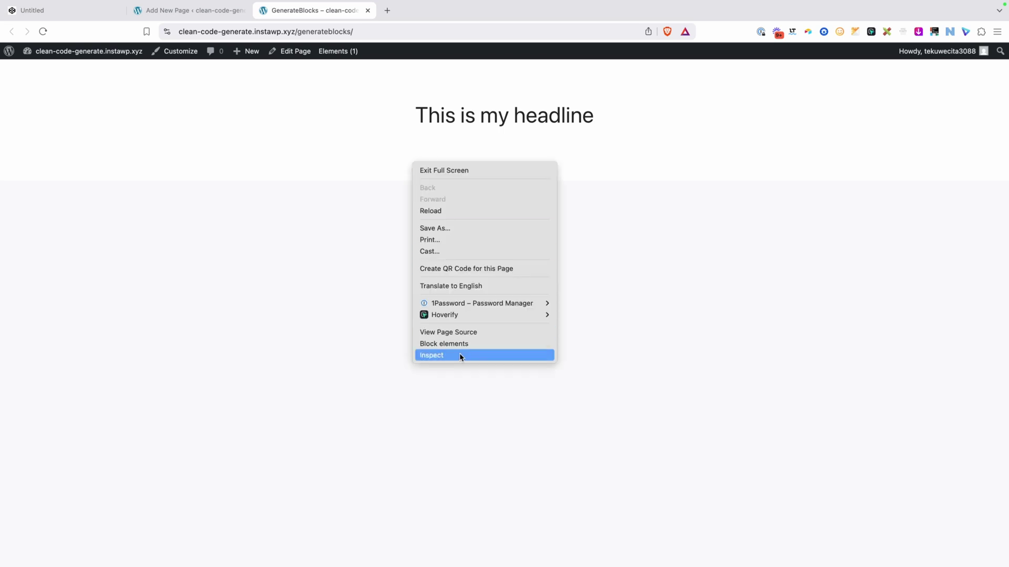
left_click(462, 355)
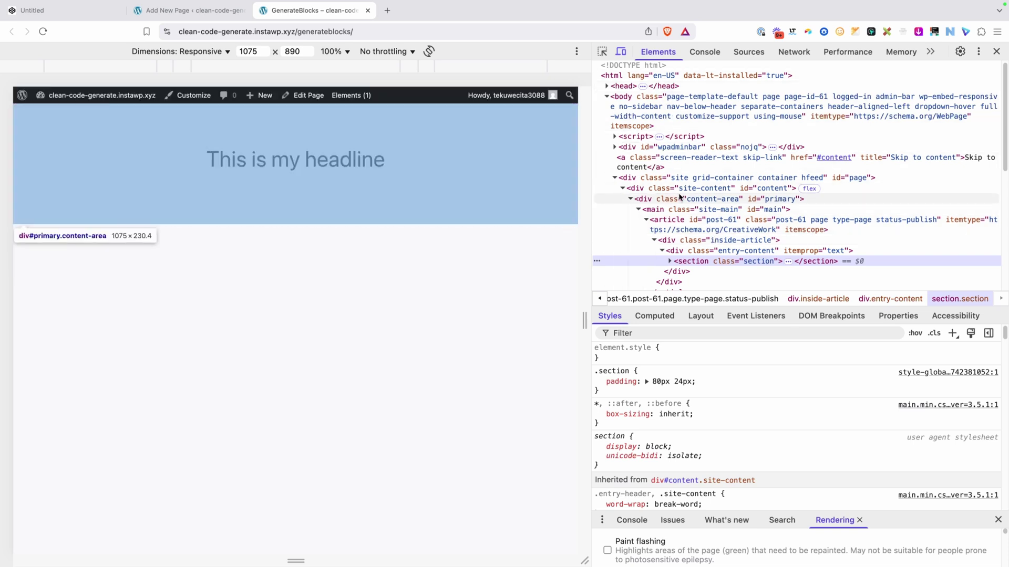
scroll(683, 205, "down", 2)
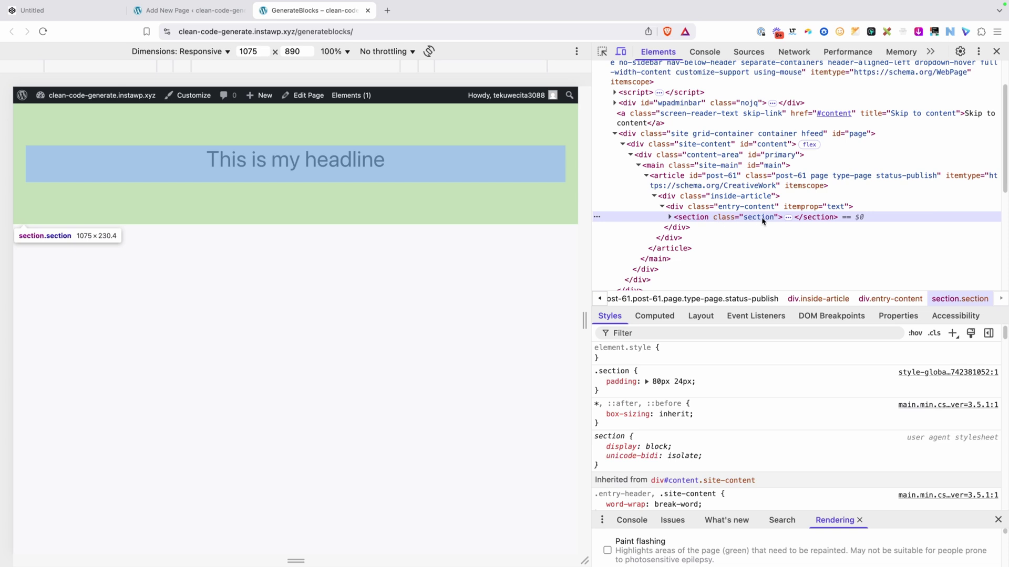
Compare the pen's section opening tag with the live markup and select div.wrapper in Elements.
left_click(63, 10)
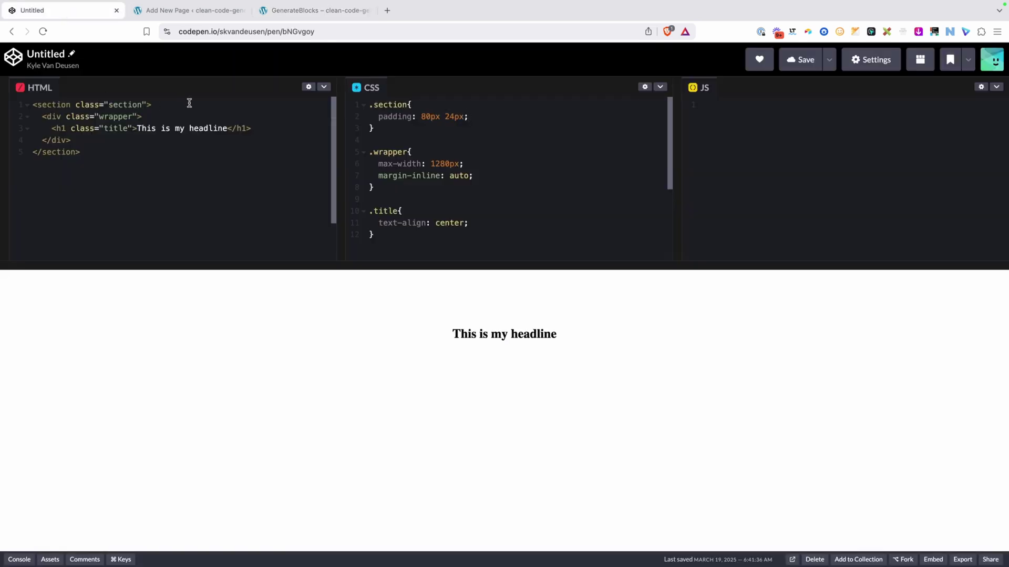
left_click_drag(187, 103, 24, 100)
left_click(193, 122)
left_click(208, 11)
key("ctrl+Tab")
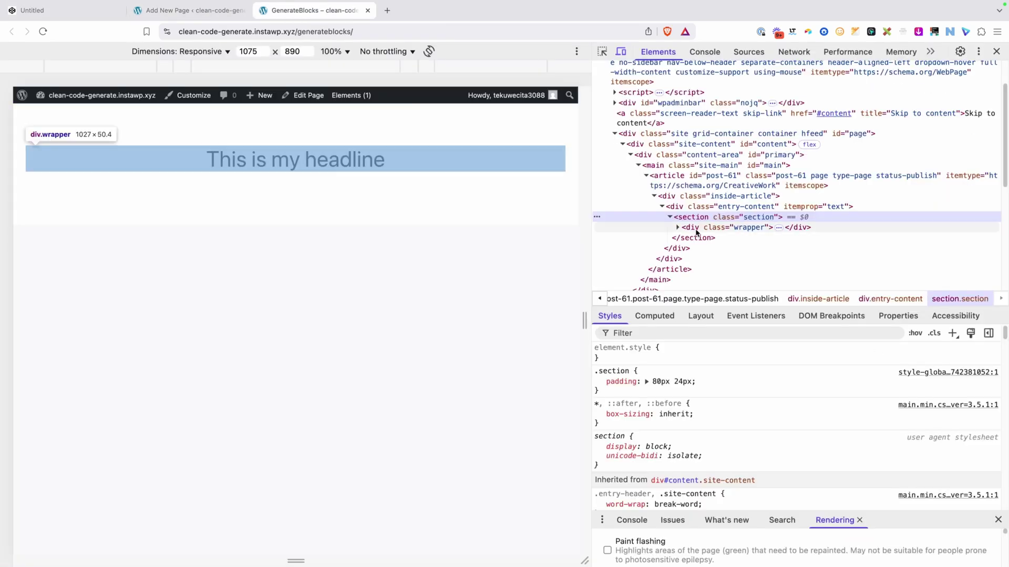
left_click(696, 229)
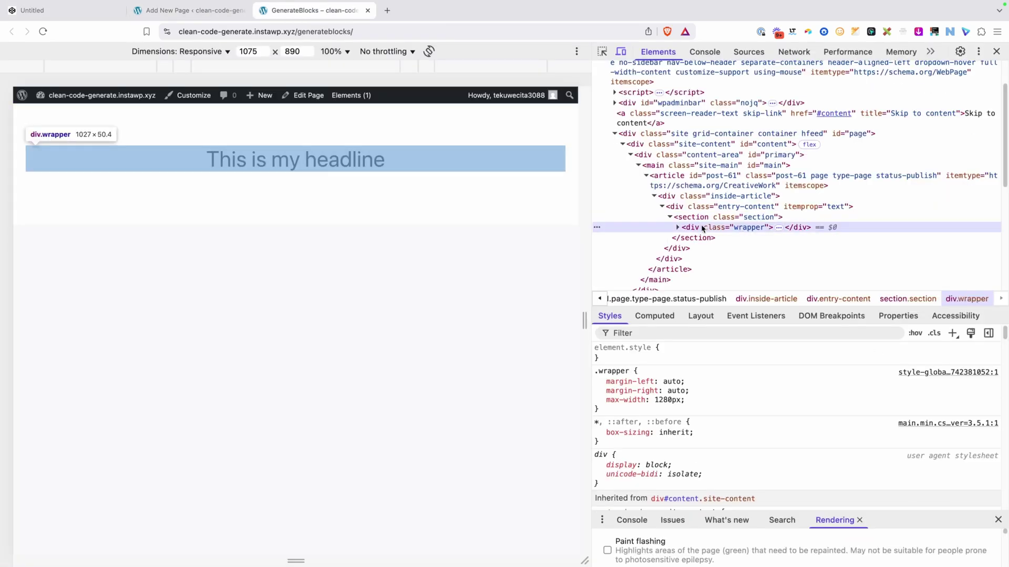
Check the pen's wrapper div line against the live page's wrapper markup in DevTools.
left_click(79, 10)
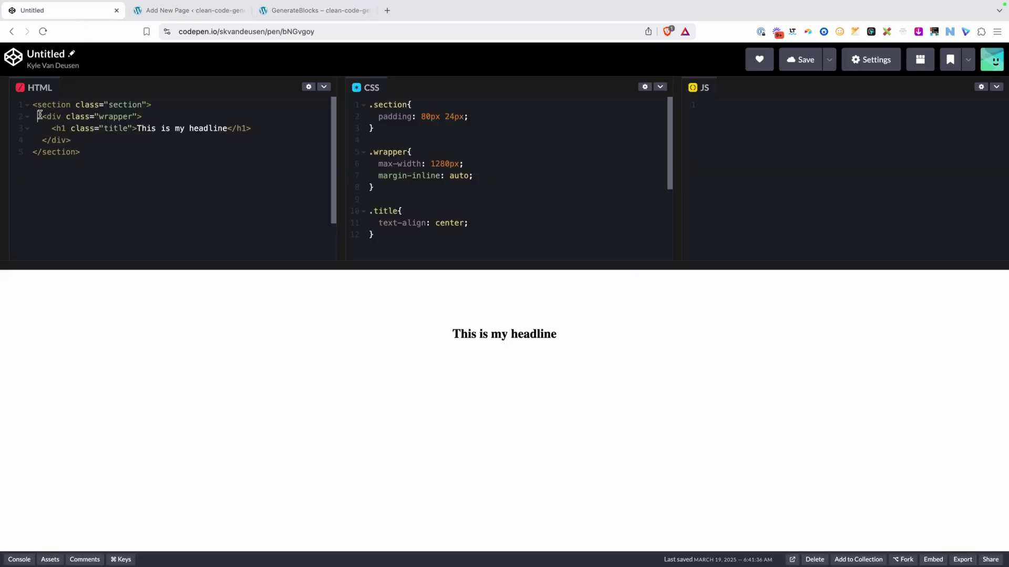
left_click_drag(38, 116, 148, 117)
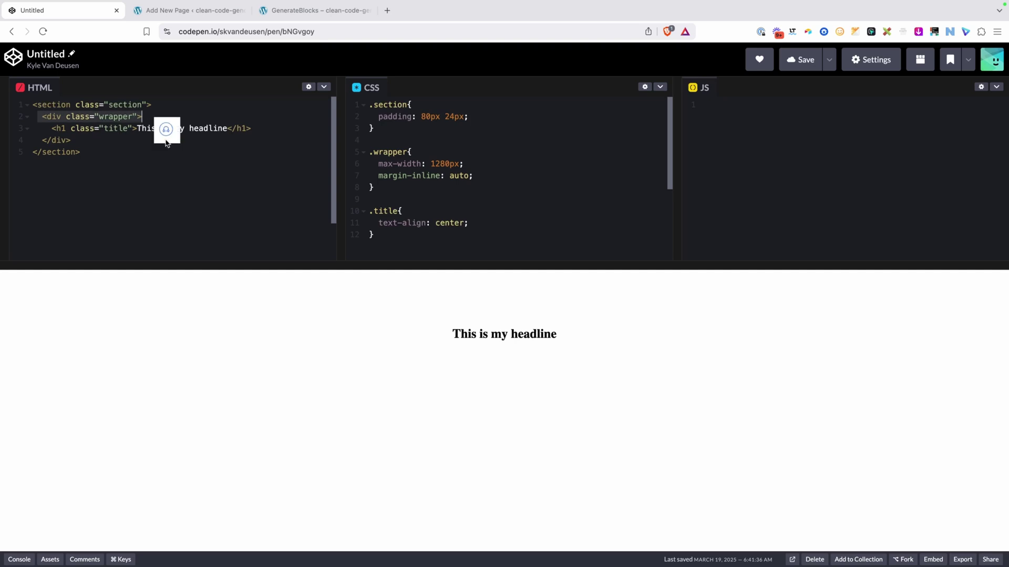
left_click(214, 109)
left_click(229, 15)
key("ctrl+Tab")
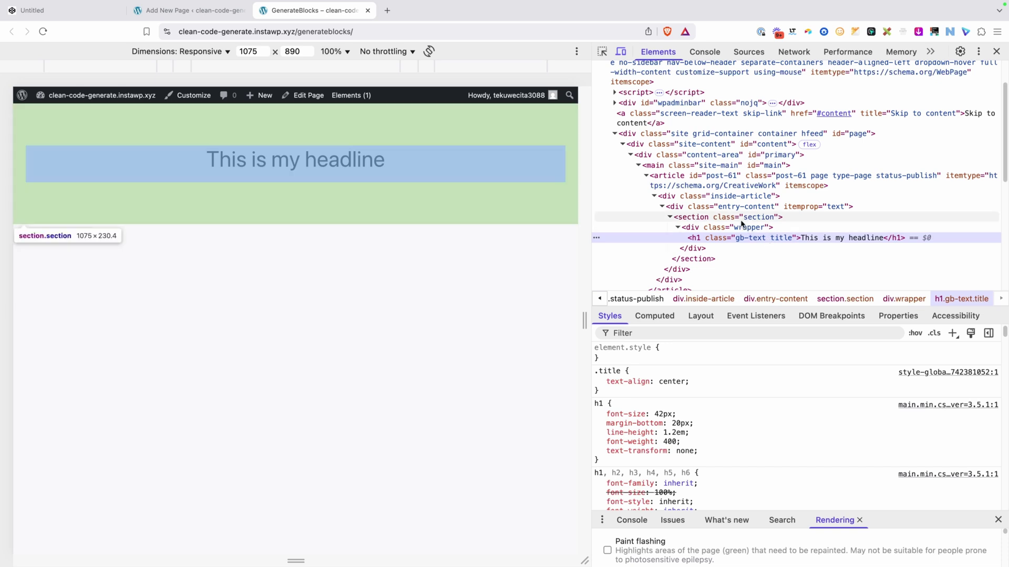
Select the live section element and compare its styles with the pen's CSS.
left_click(741, 221)
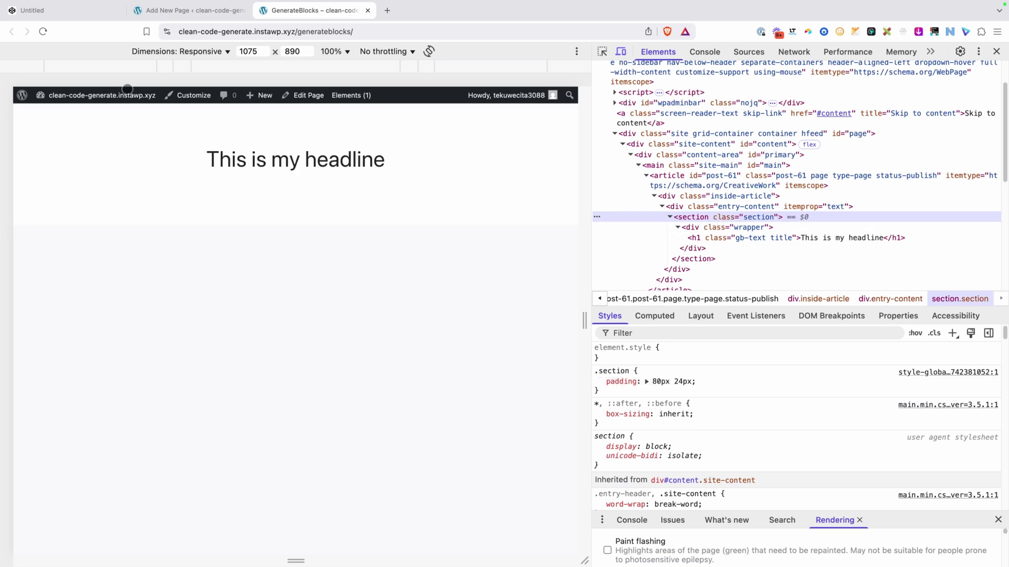
left_click(47, 10)
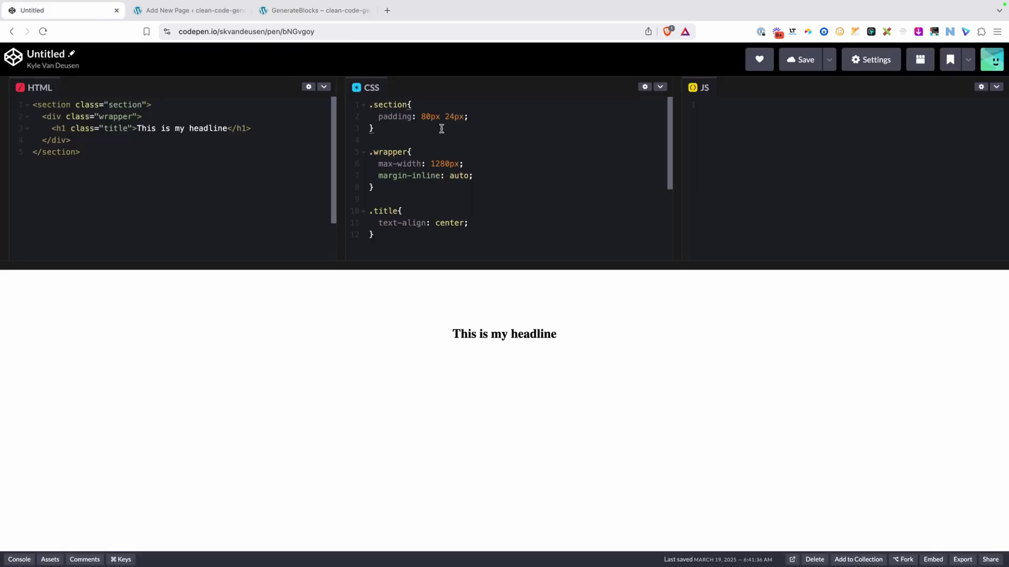
left_click(315, 10)
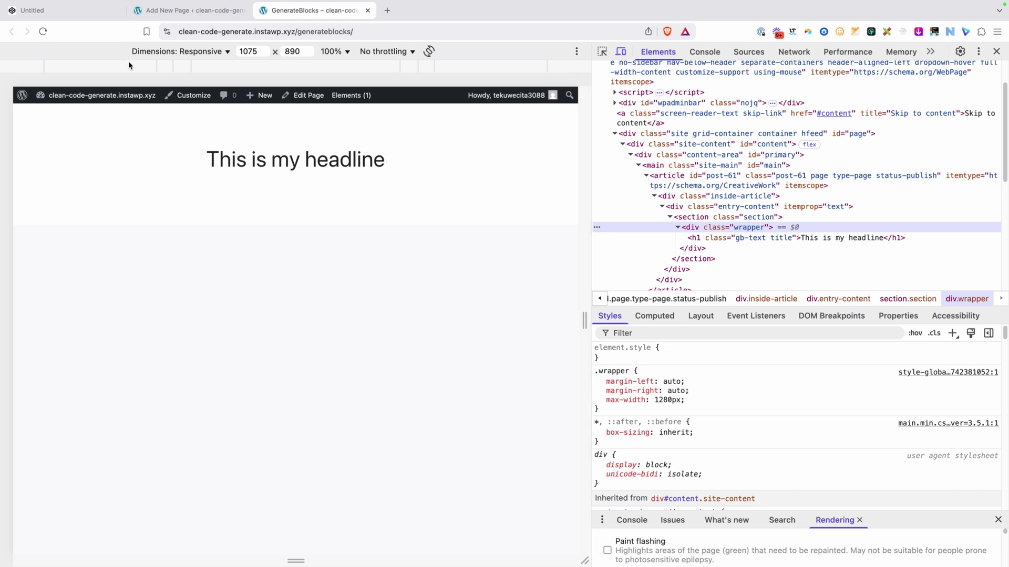
left_click(74, 11)
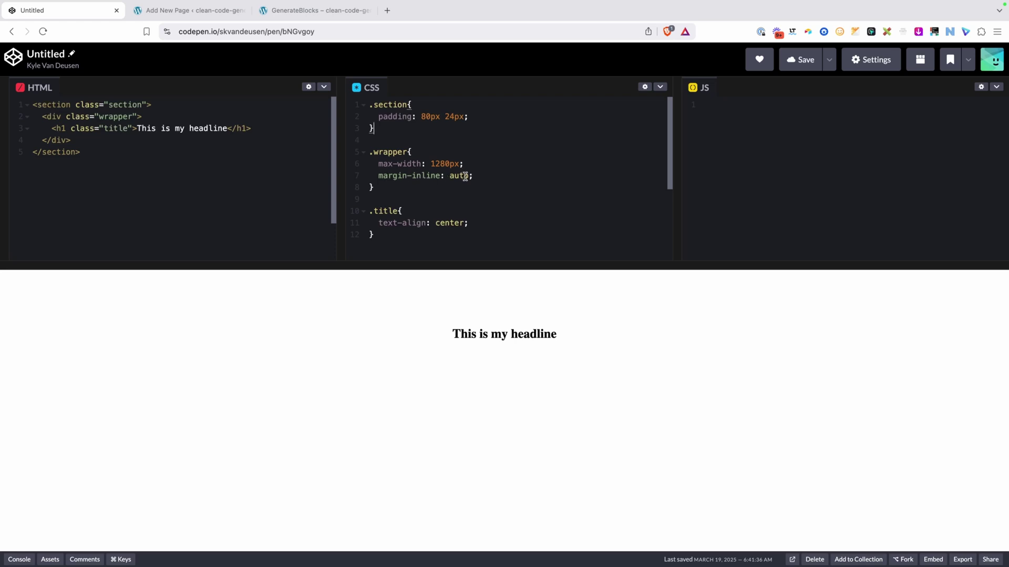
left_click(299, 19)
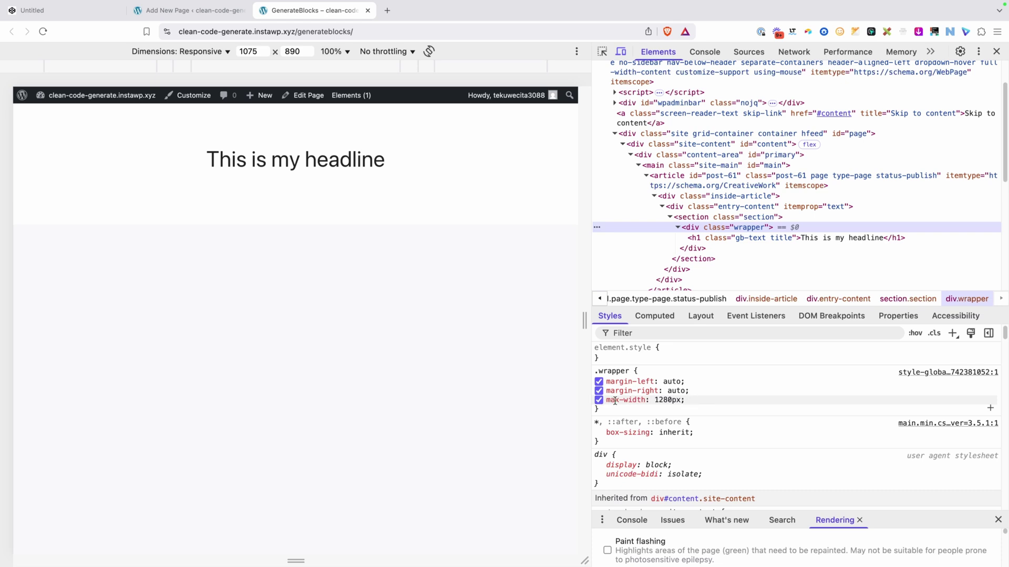
Match the pen's margin-inline: auto to the live .wrapper rule's auto margins and 1280px max-width.
left_click(90, 15)
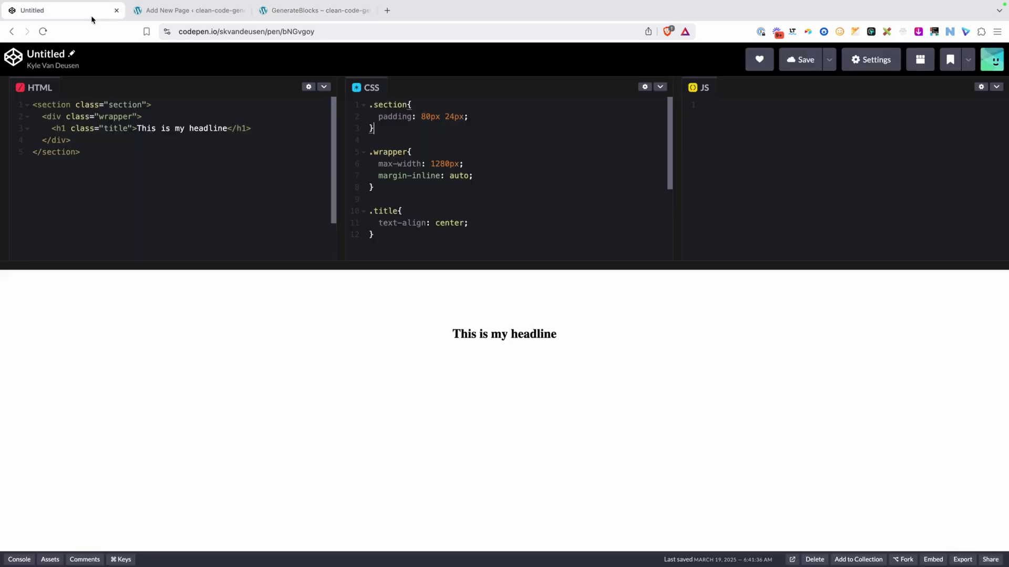
left_click_drag(471, 175, 367, 176)
left_click(484, 175)
left_click(293, 11)
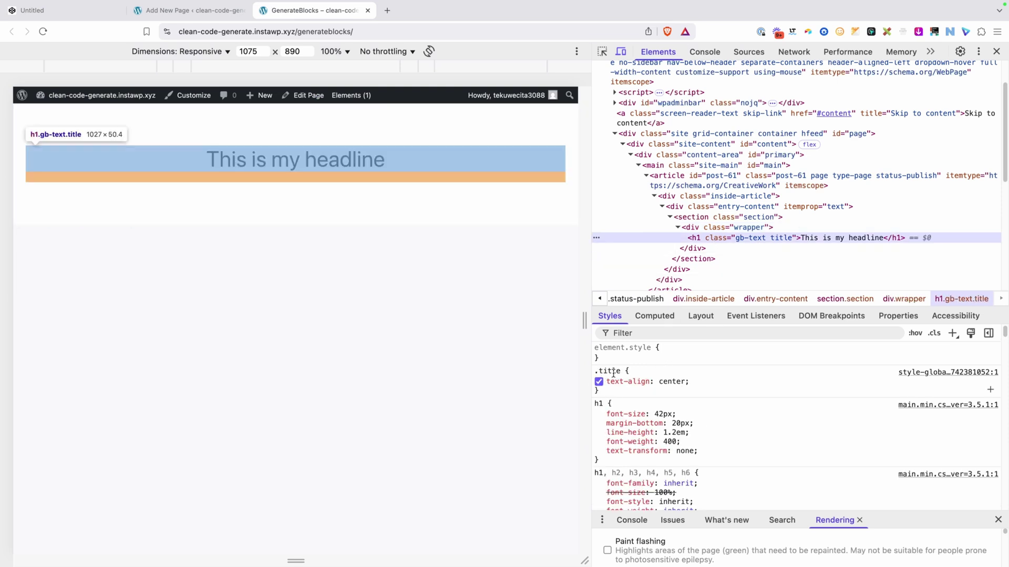
left_click(85, 11)
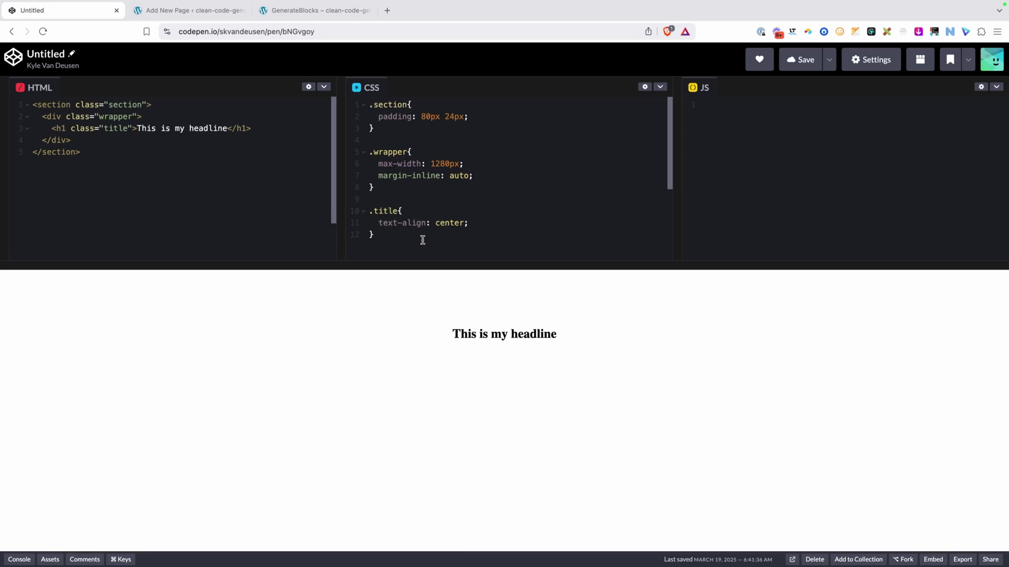
left_click(296, 11)
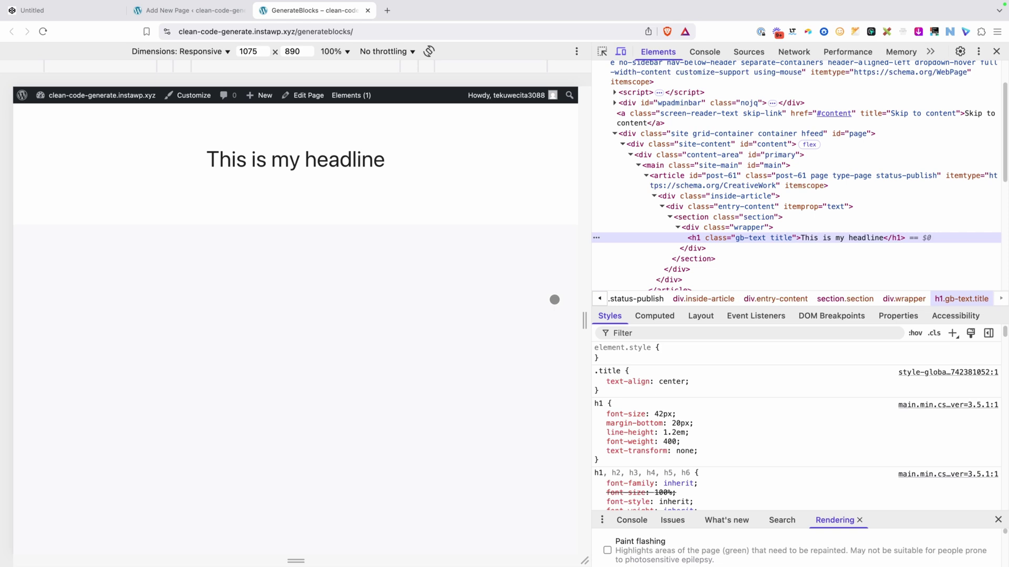
left_click(689, 228)
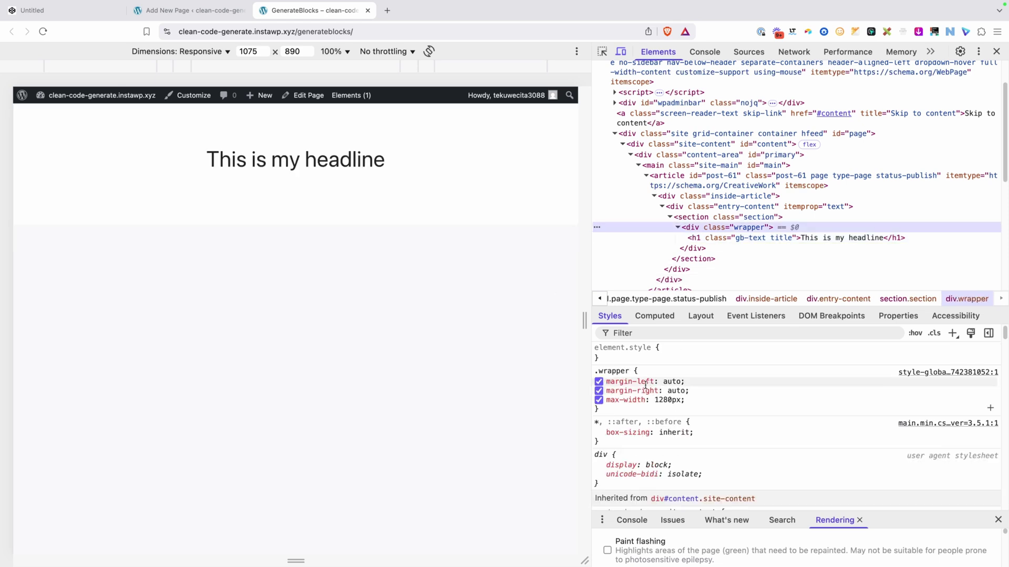